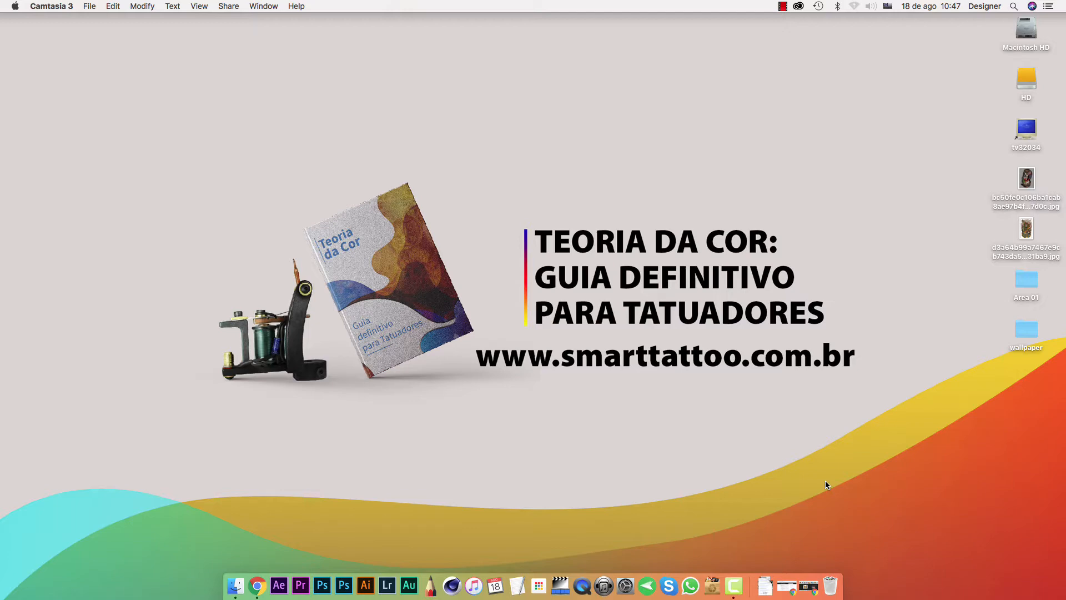
# Review Adobe's Photoshop CC system requirements for Windows, highlighting version compatibility, recommended RAM and recommended monitor resolution, and close the page
pyautogui.click(786, 586)
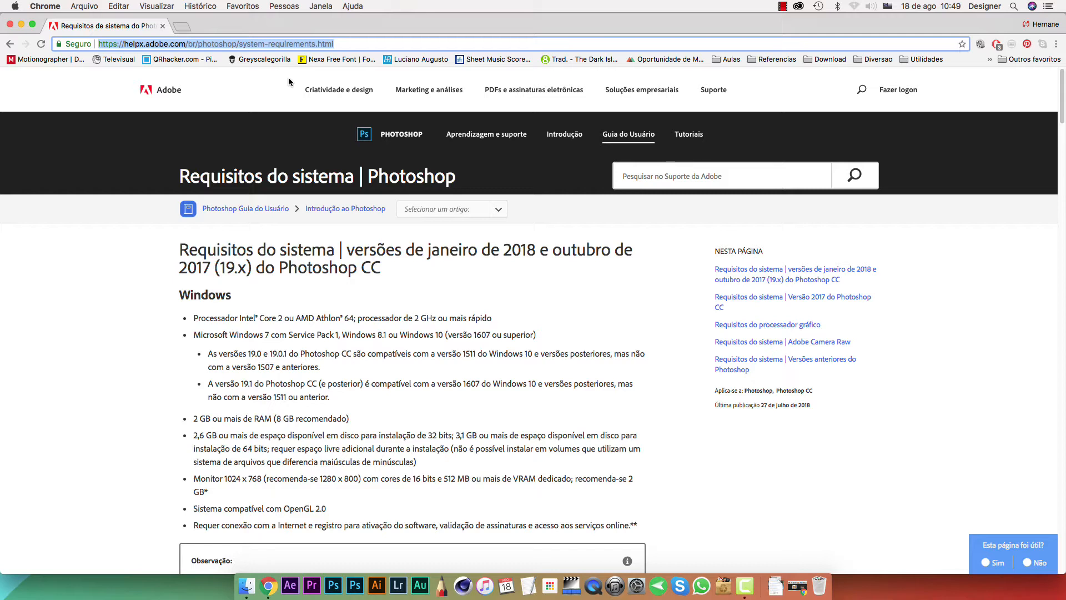
pyautogui.click(228, 356)
pyautogui.moveTo(228, 356); pyautogui.dragTo(343, 353)
pyautogui.moveTo(490, 354); pyautogui.dragTo(539, 353)
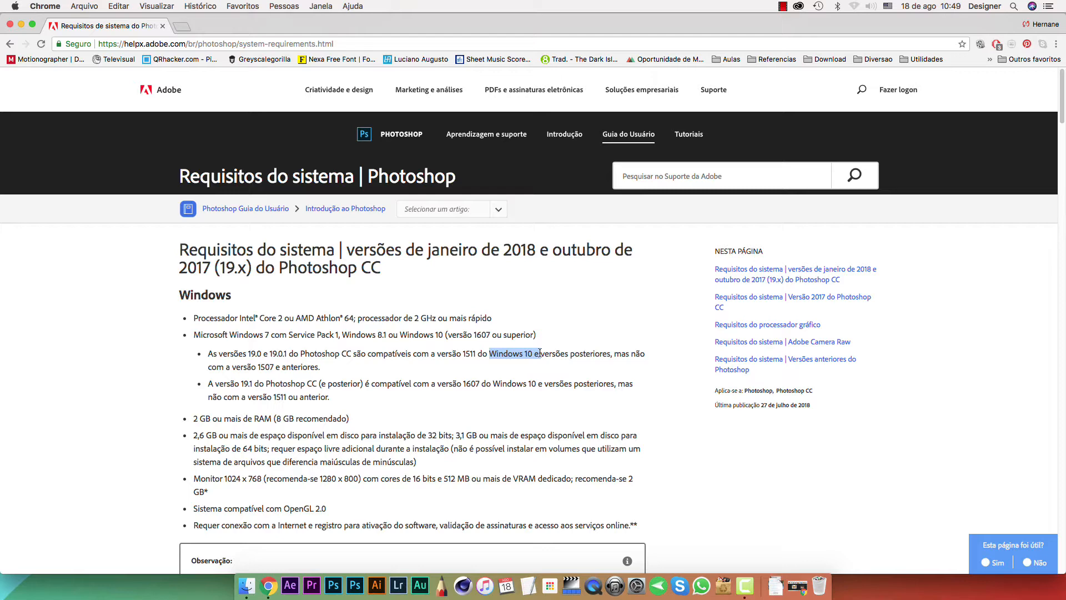
pyautogui.click(275, 417)
pyautogui.moveTo(276, 417); pyautogui.dragTo(356, 423)
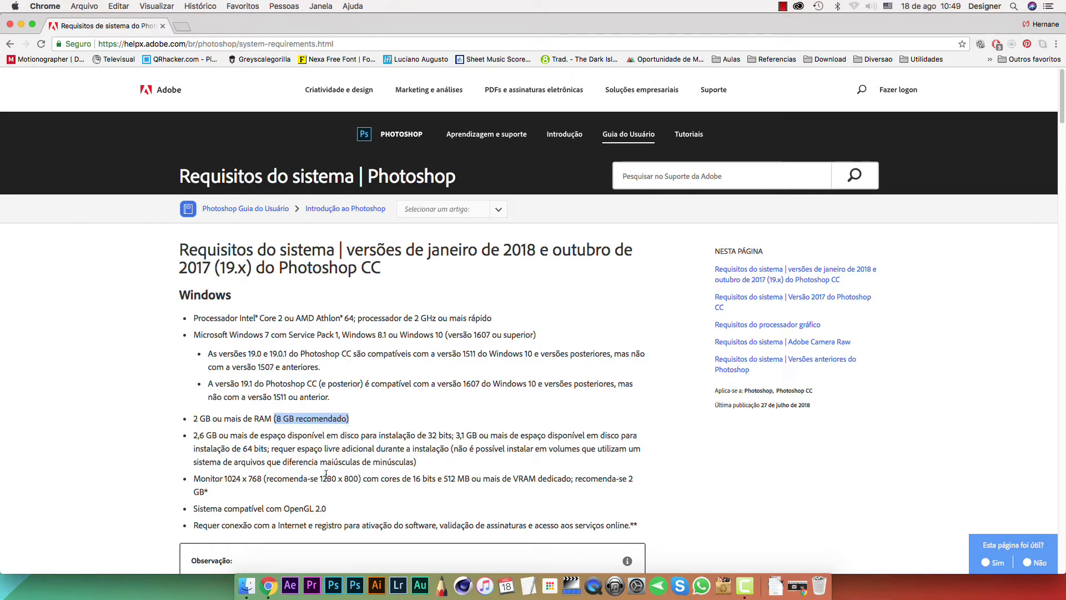
pyautogui.moveTo(320, 478); pyautogui.dragTo(358, 478)
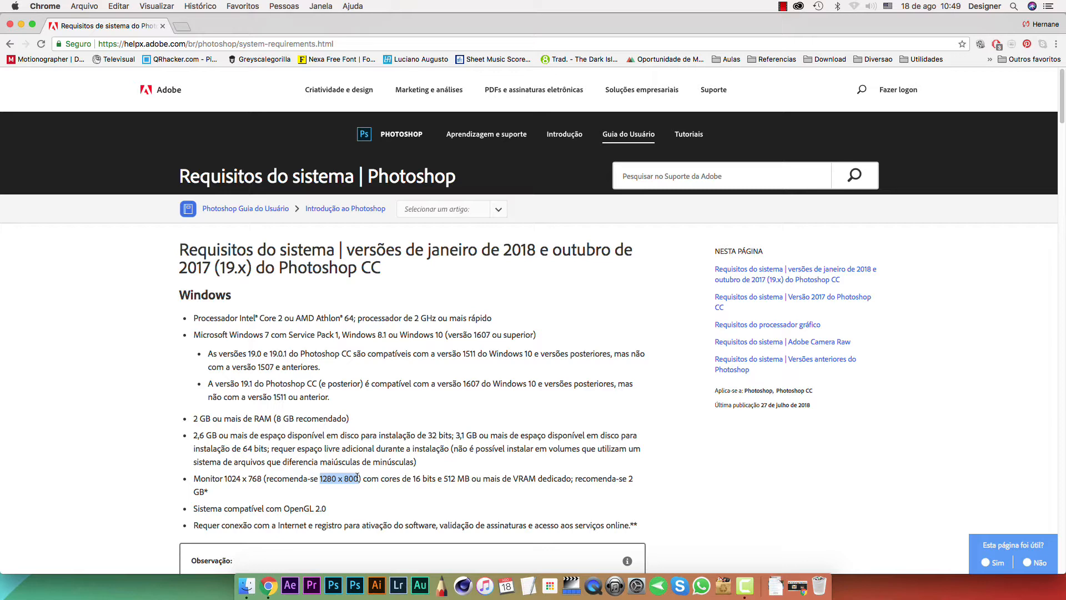
pyautogui.click(10, 24)
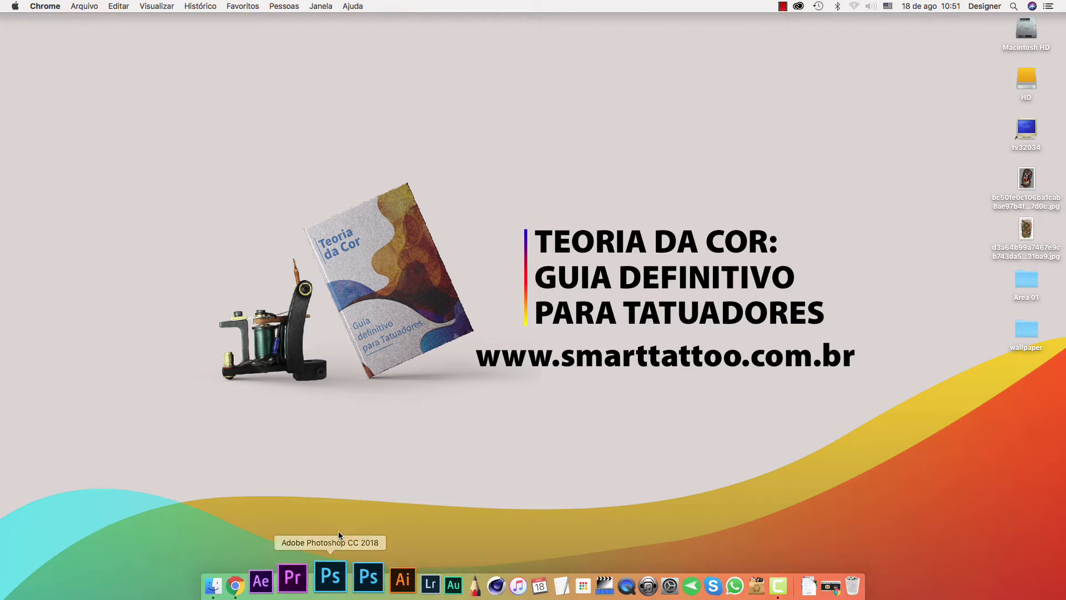
# Switch to Photoshop CC 2018 and start a new document based on the recent A4 preset, checking the print presets too
pyautogui.click(335, 586)
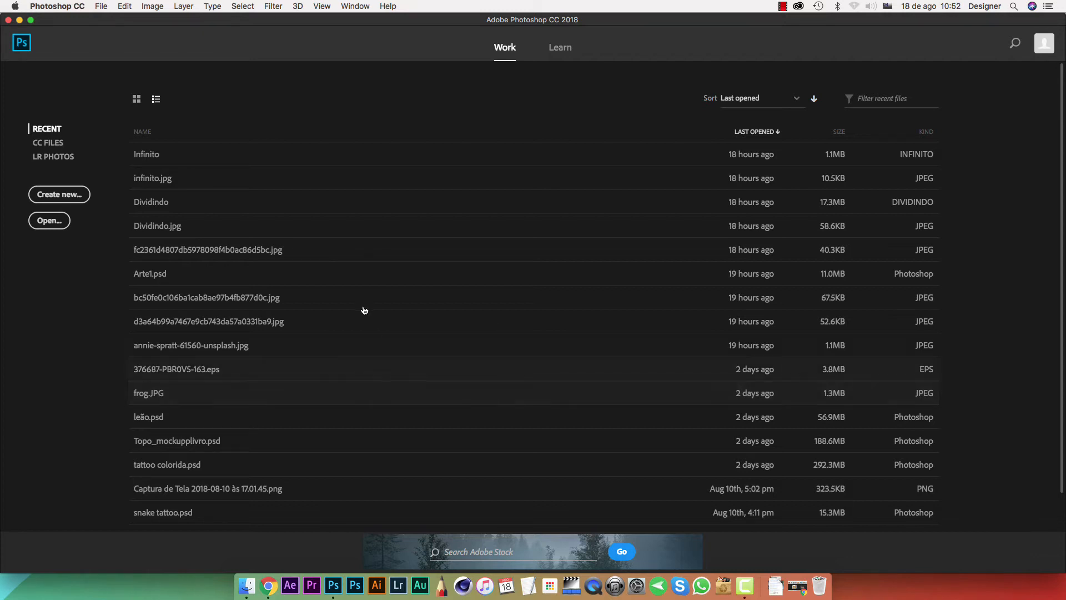
pyautogui.click(61, 196)
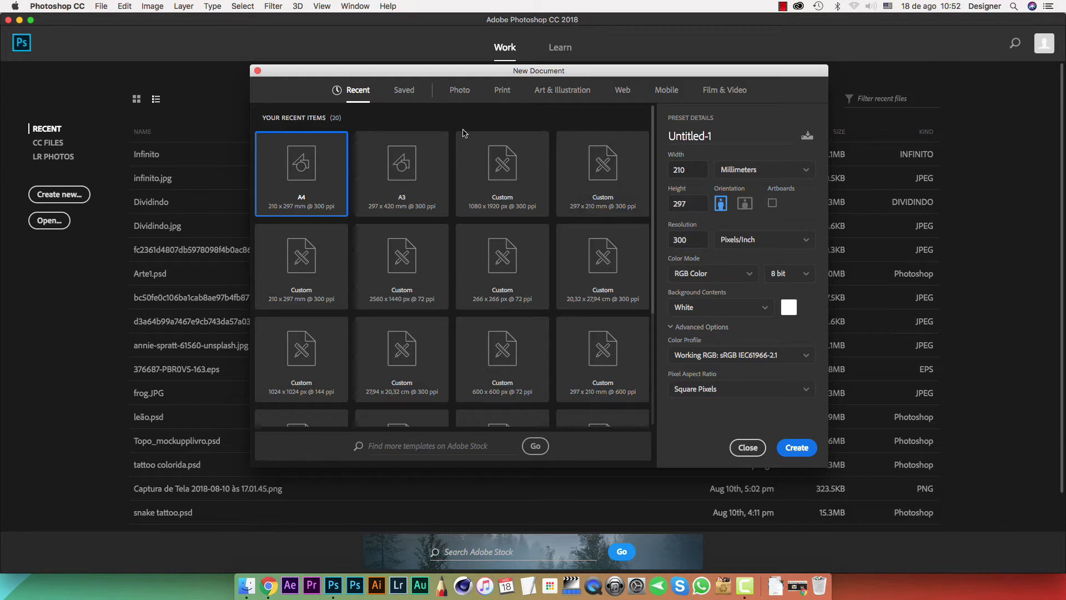
pyautogui.click(502, 91)
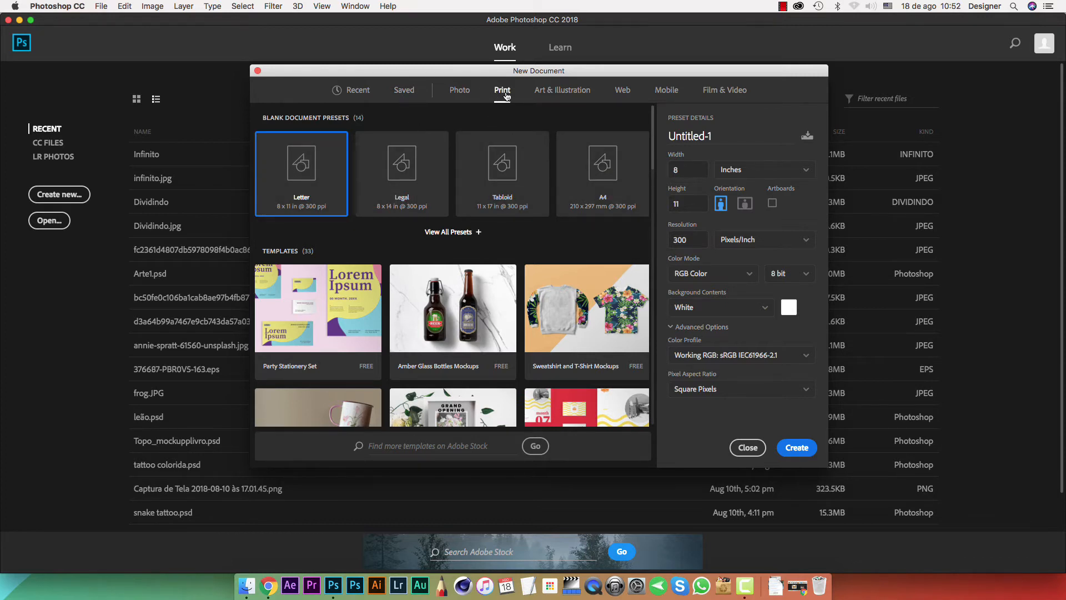
pyautogui.click(368, 93)
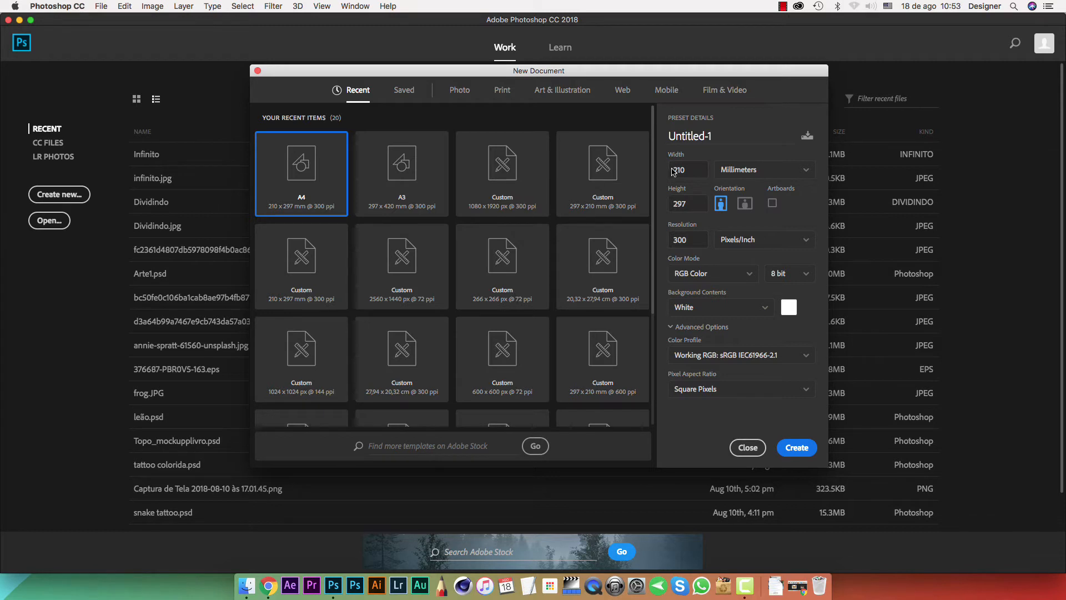
# Name the new document Aula01_intro
pyautogui.click(756, 172)
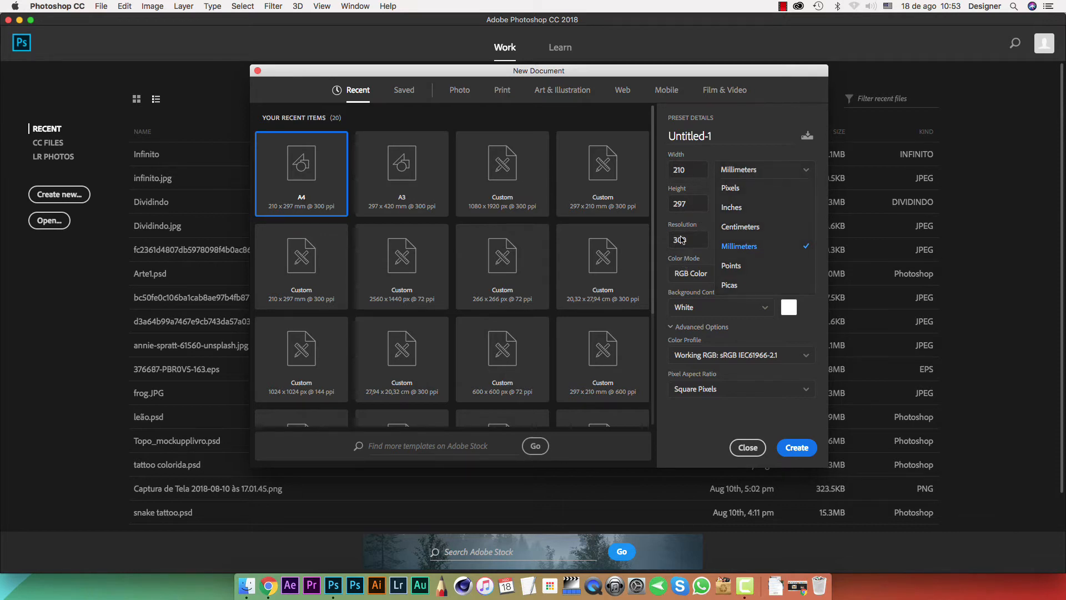
pyautogui.click(748, 154)
pyautogui.moveTo(727, 136); pyautogui.dragTo(654, 131)
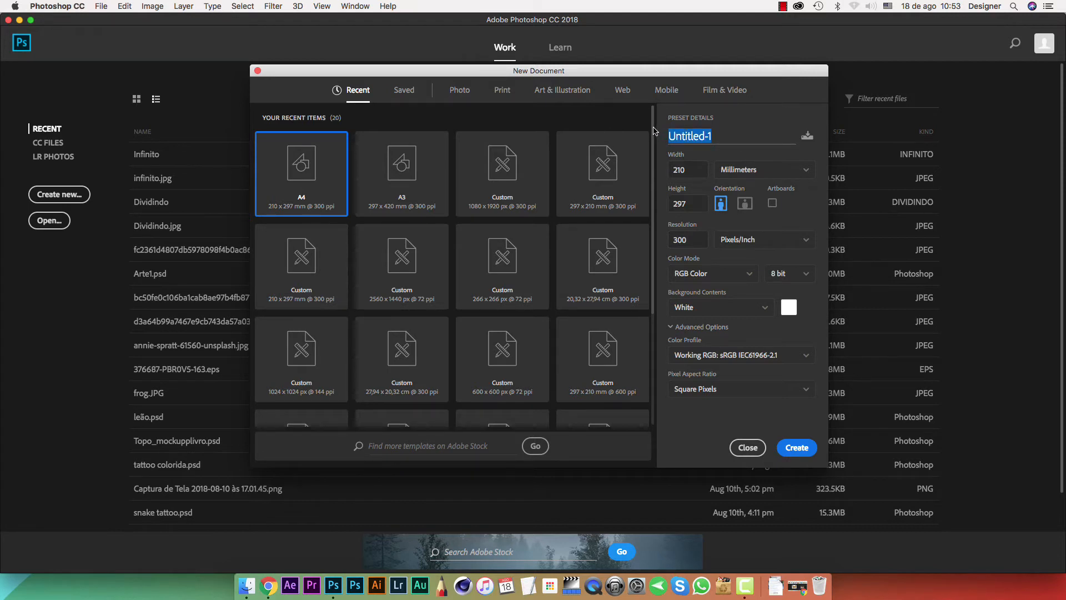
pyautogui.write('Aula01_intro')
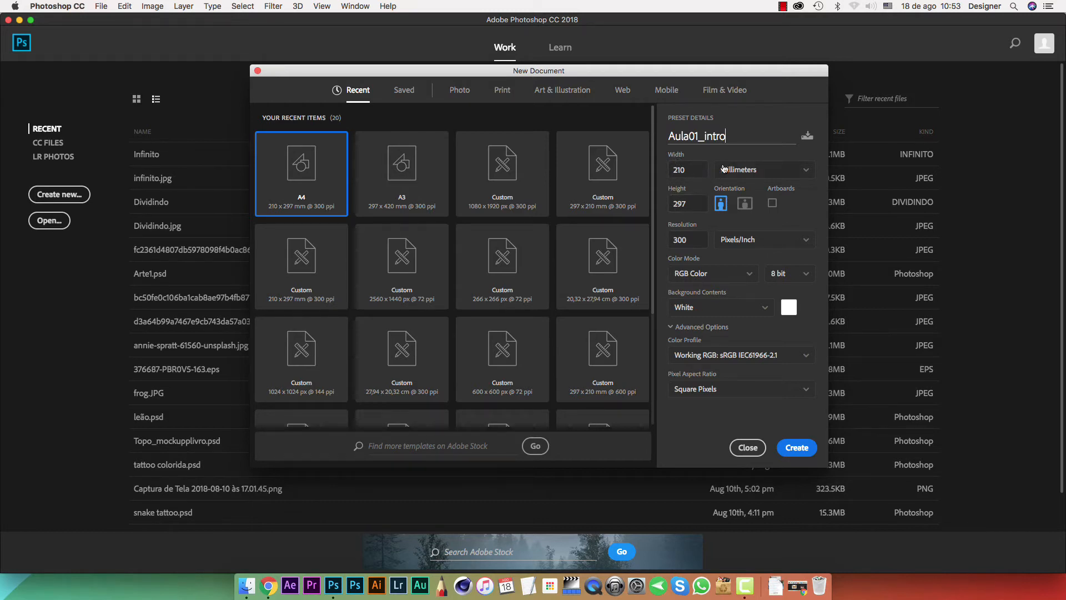
# Set the measurement unit of the new document's width and height to centimeters
pyautogui.doubleClick(684, 170)
pyautogui.doubleClick(670, 203)
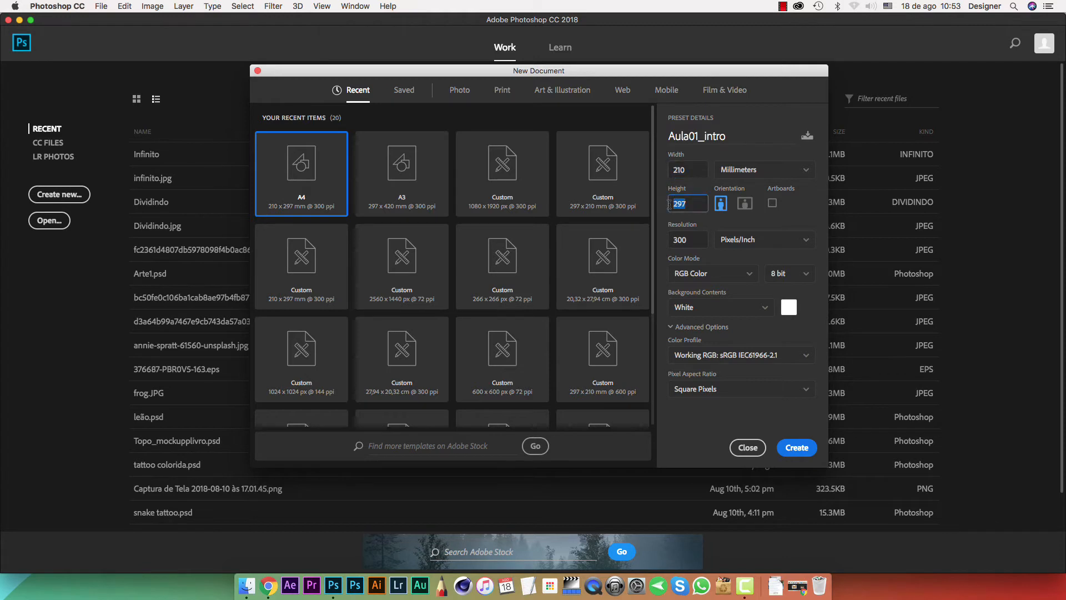
pyautogui.doubleClick(686, 170)
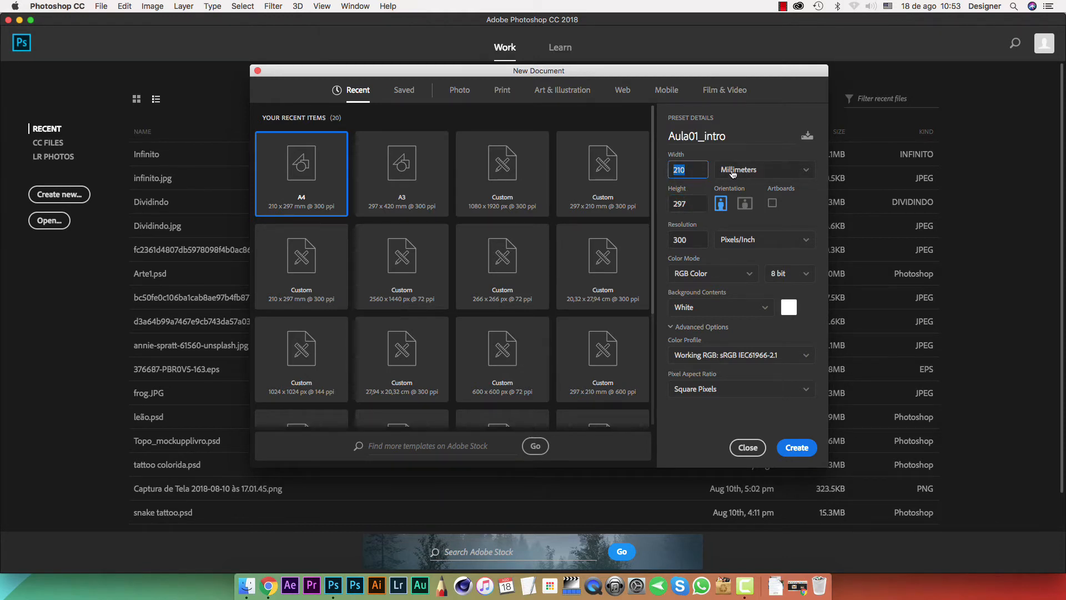
pyautogui.click(756, 173)
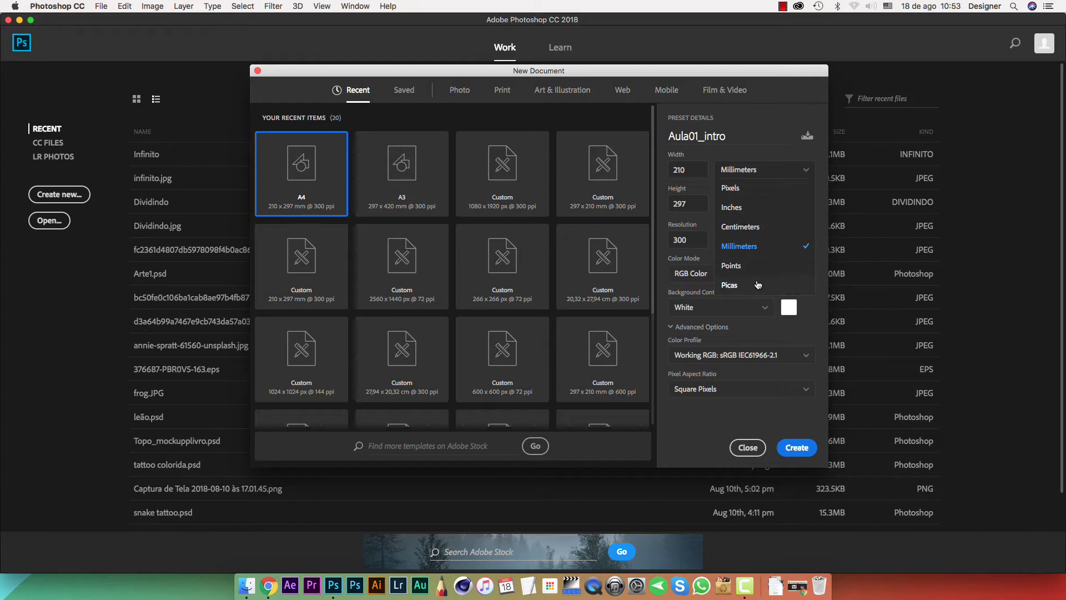
pyautogui.click(755, 227)
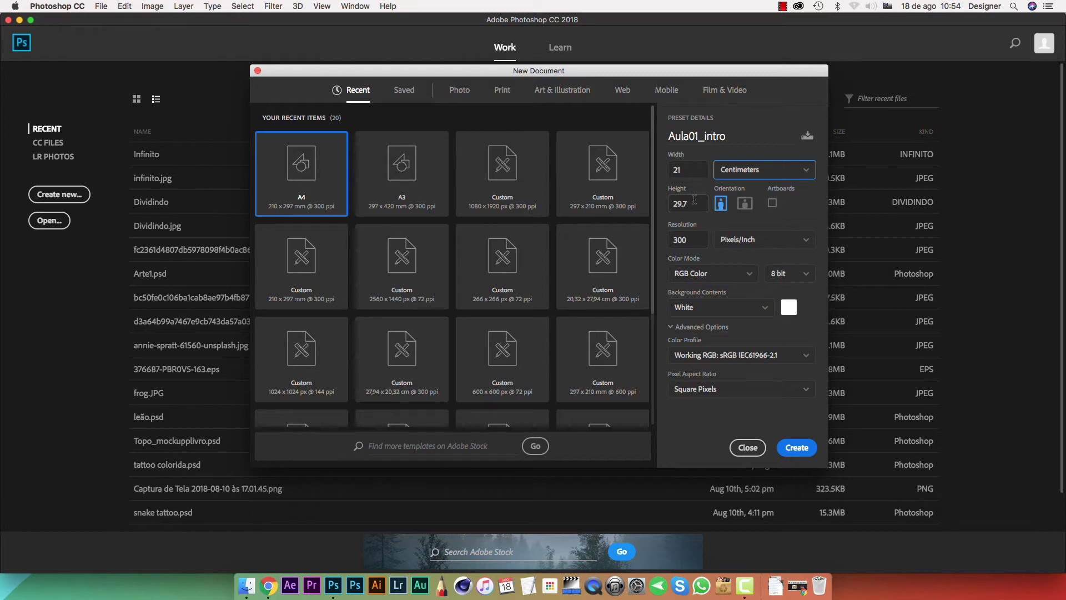
# Try the landscape orientation for the new document and return it to portrait
pyautogui.click(749, 205)
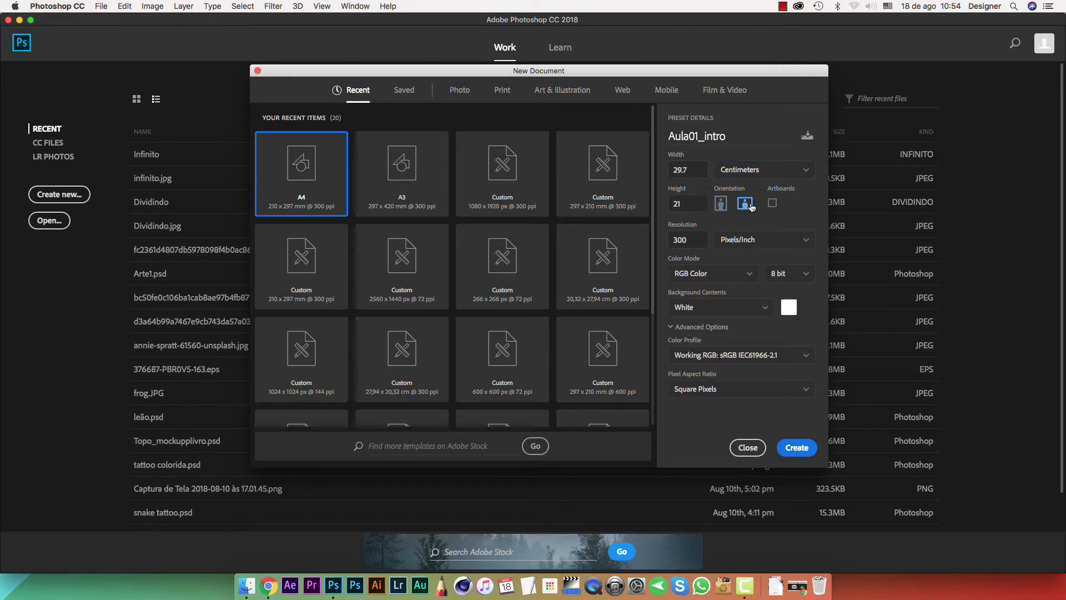
pyautogui.click(721, 203)
pyautogui.click(745, 205)
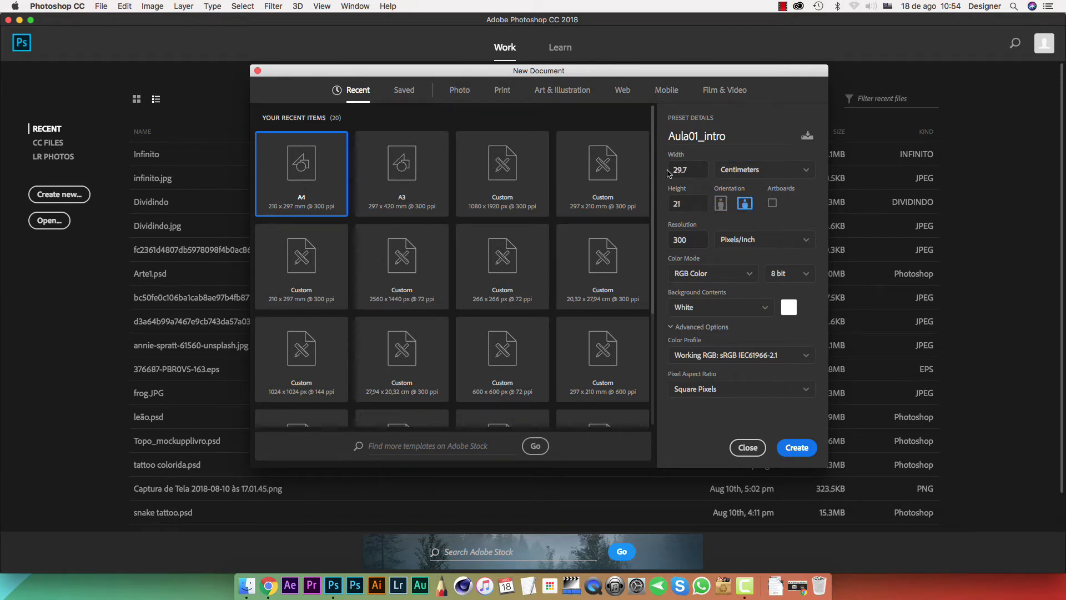
pyautogui.click(721, 203)
pyautogui.moveTo(691, 170); pyautogui.dragTo(666, 202)
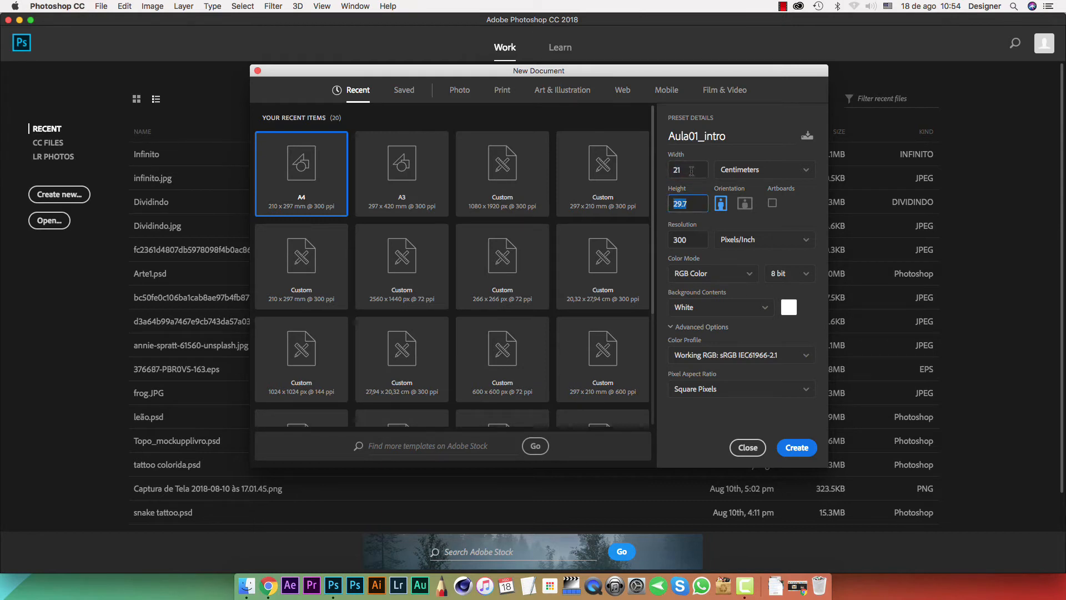
pyautogui.hotkey('shift', 'Tab')
# Set the new document's resolution to 72 pixels/inch
pyautogui.moveTo(692, 239); pyautogui.dragTo(648, 240)
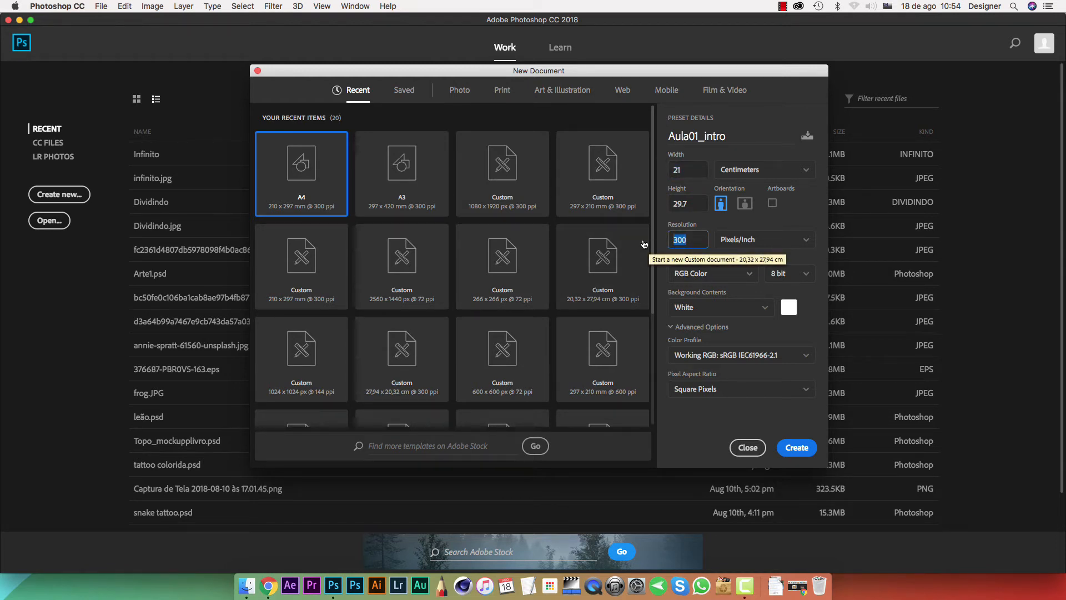
pyautogui.press('BackSpace')
pyautogui.write('72')
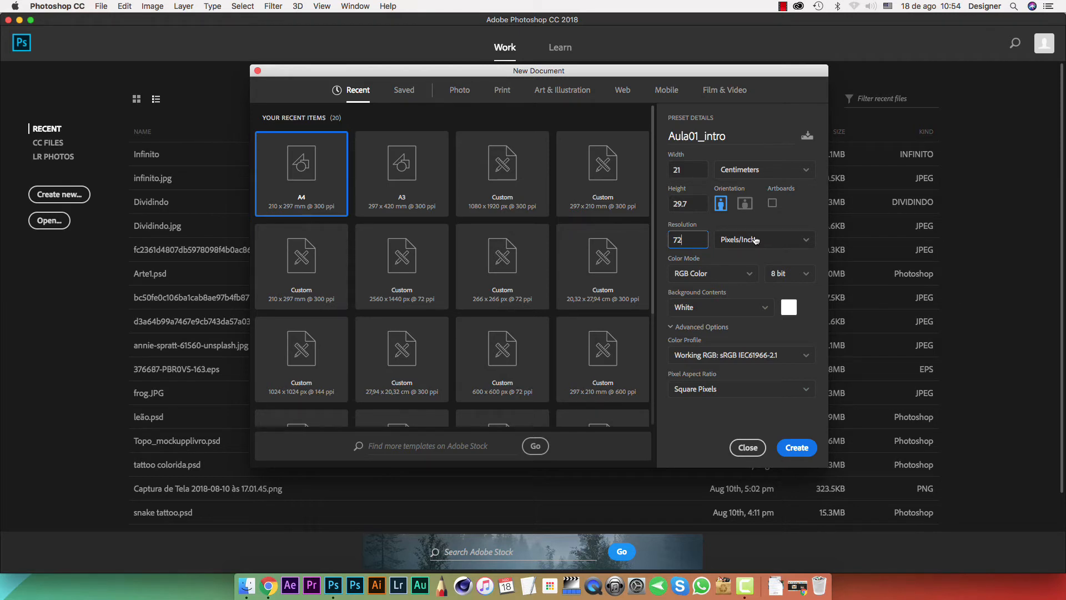
pyautogui.doubleClick(687, 242)
pyautogui.write('300')
pyautogui.moveTo(697, 239); pyautogui.dragTo(648, 241)
pyautogui.write('72')
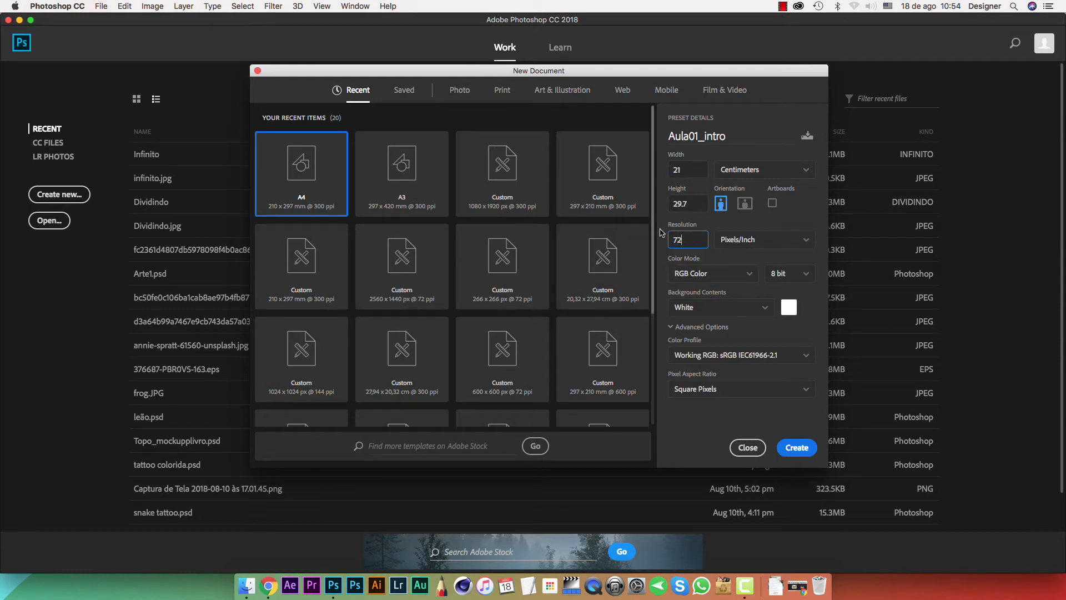
pyautogui.doubleClick(692, 236)
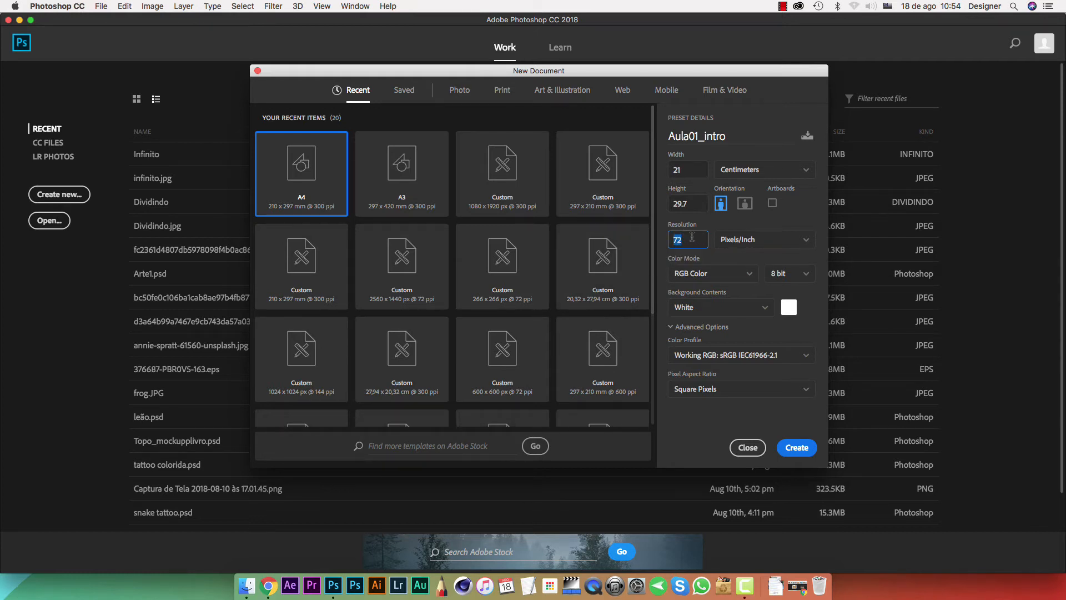
# Choose RGB Color as the color mode and White as the background contents
pyautogui.click(705, 274)
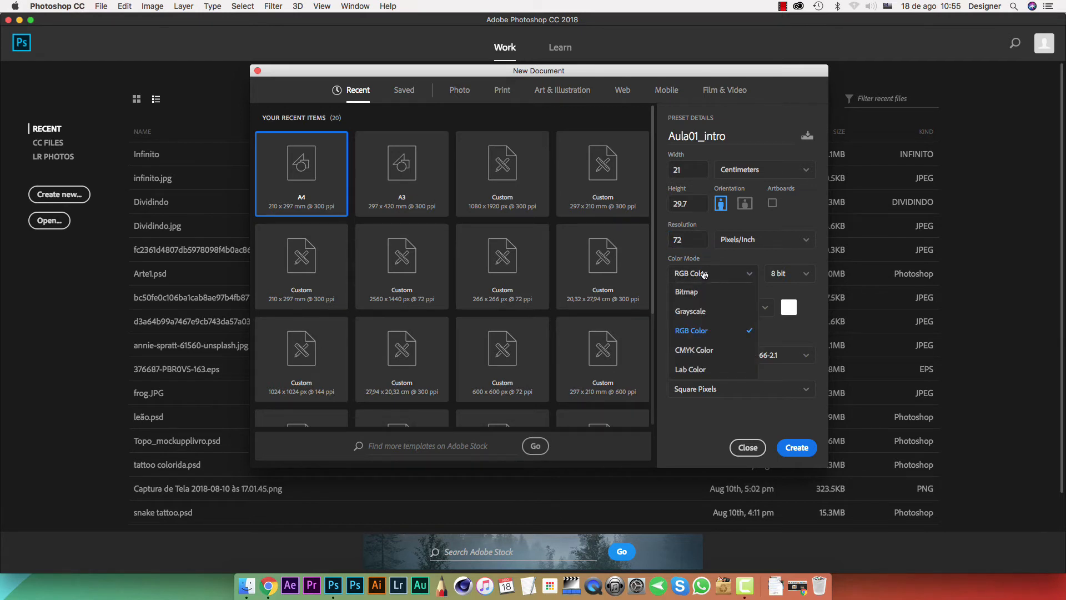
pyautogui.click(705, 336)
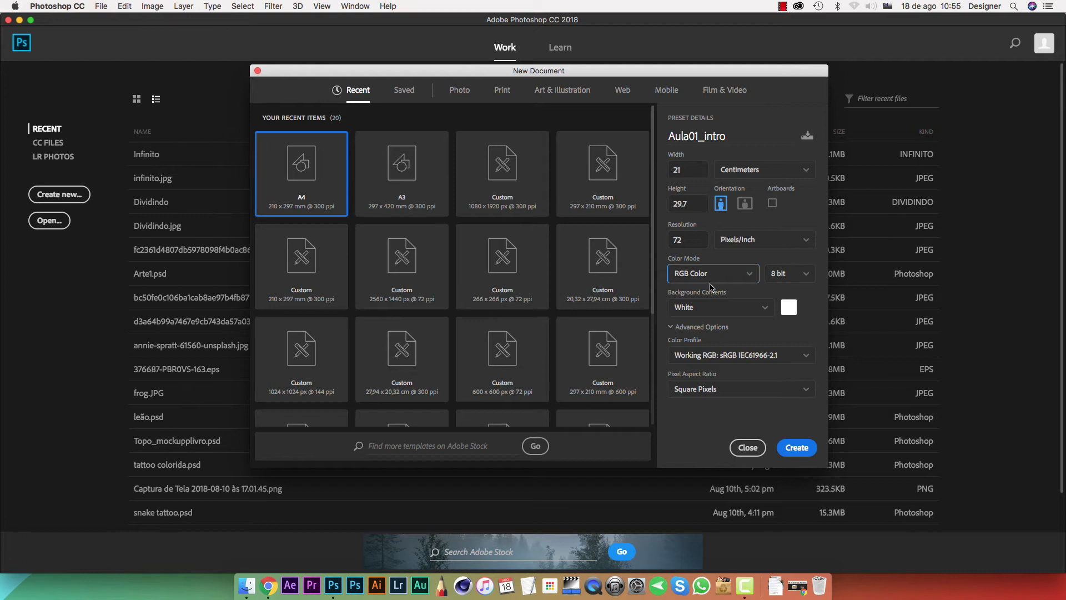
pyautogui.click(764, 309)
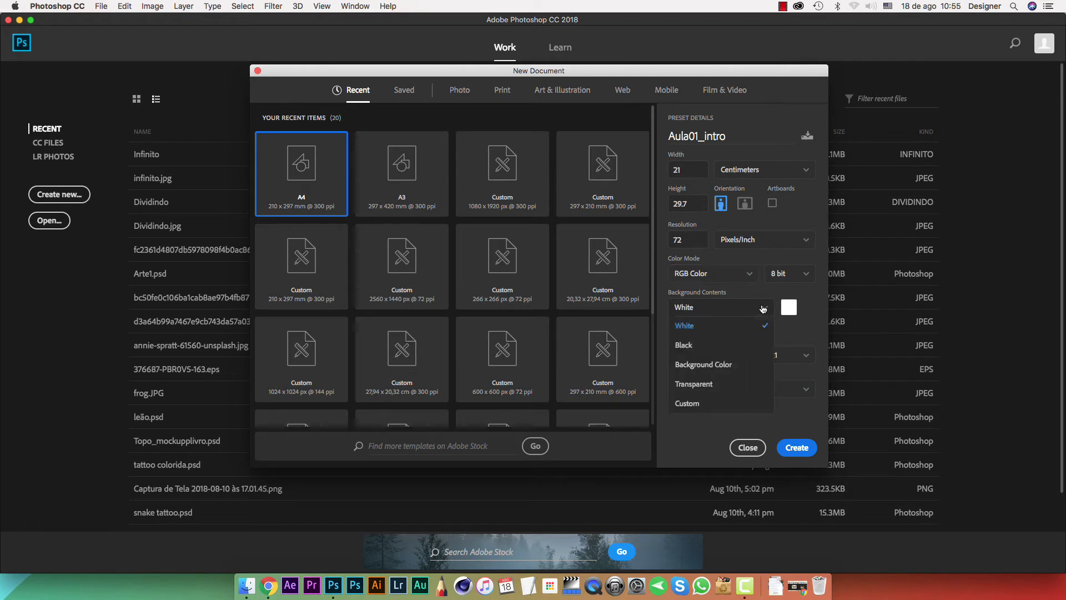
pyautogui.click(725, 331)
pyautogui.click(789, 307)
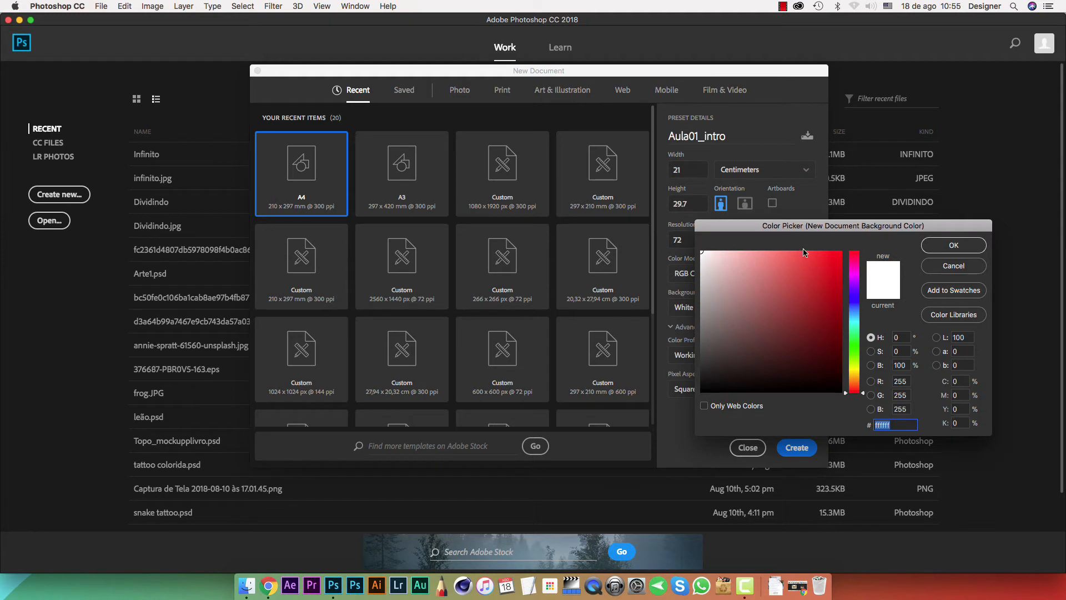
pyautogui.moveTo(857, 360); pyautogui.dragTo(853, 306)
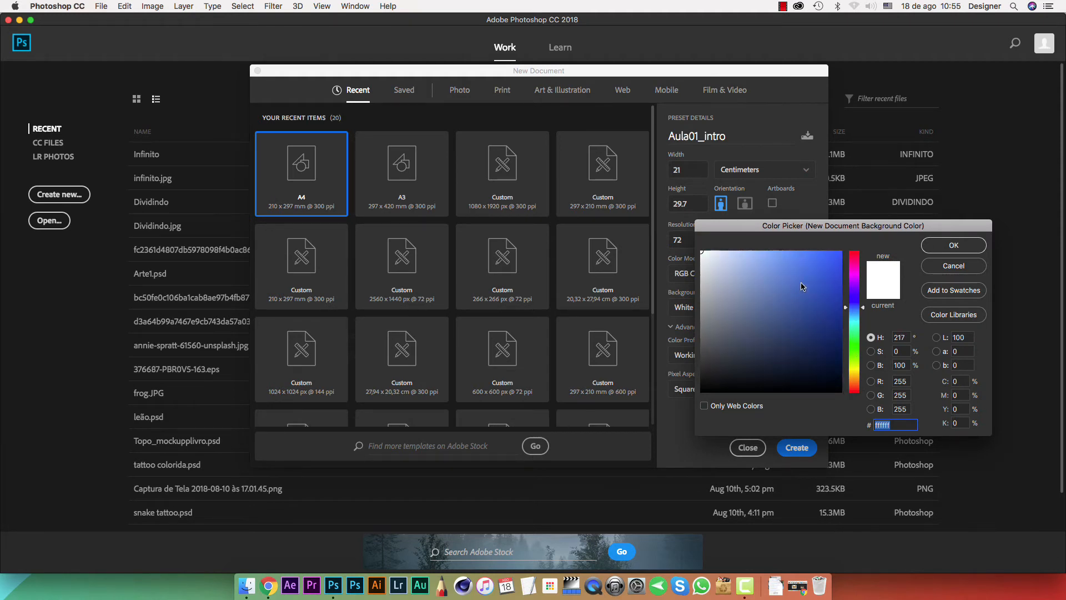
pyautogui.click(946, 266)
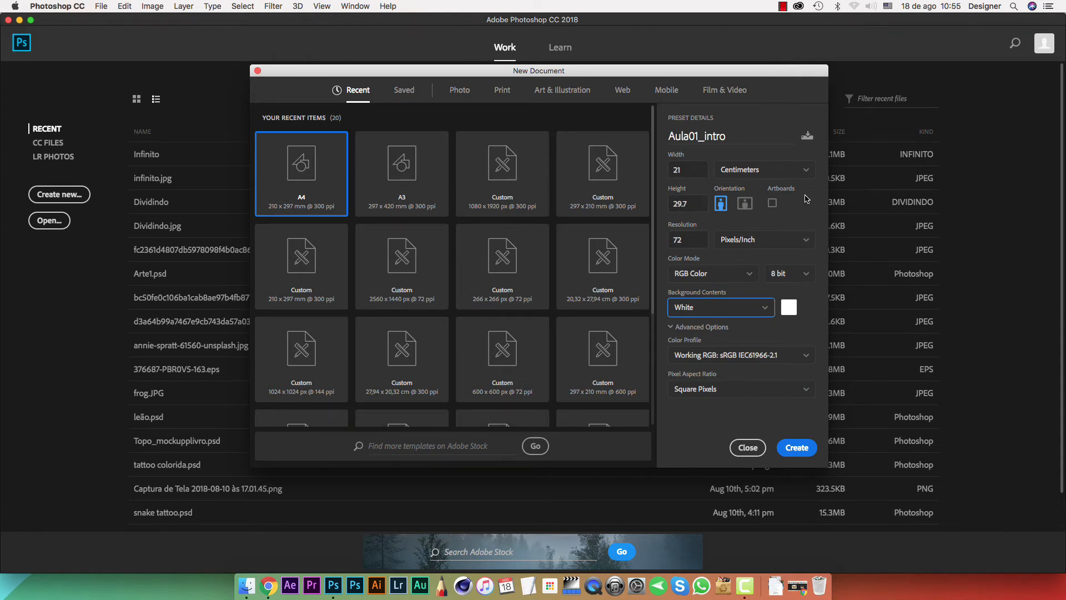
# Create the document with the configured settings
pyautogui.click(804, 450)
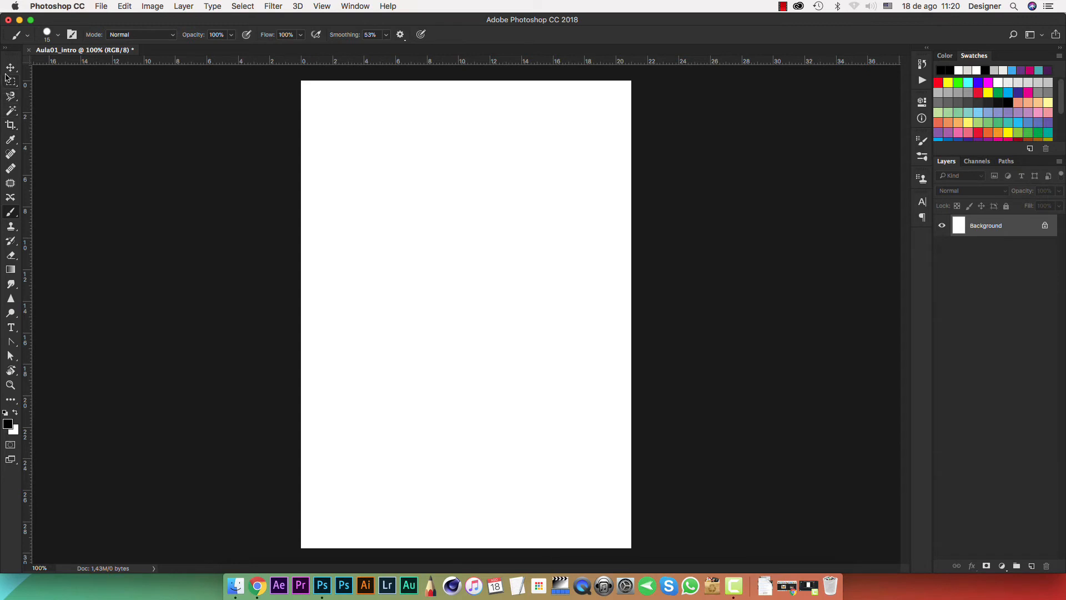
# Compare the options offered by the Move, Magnetic Lasso and Brush tools, finishing with the Move tool active
pyautogui.click(10, 69)
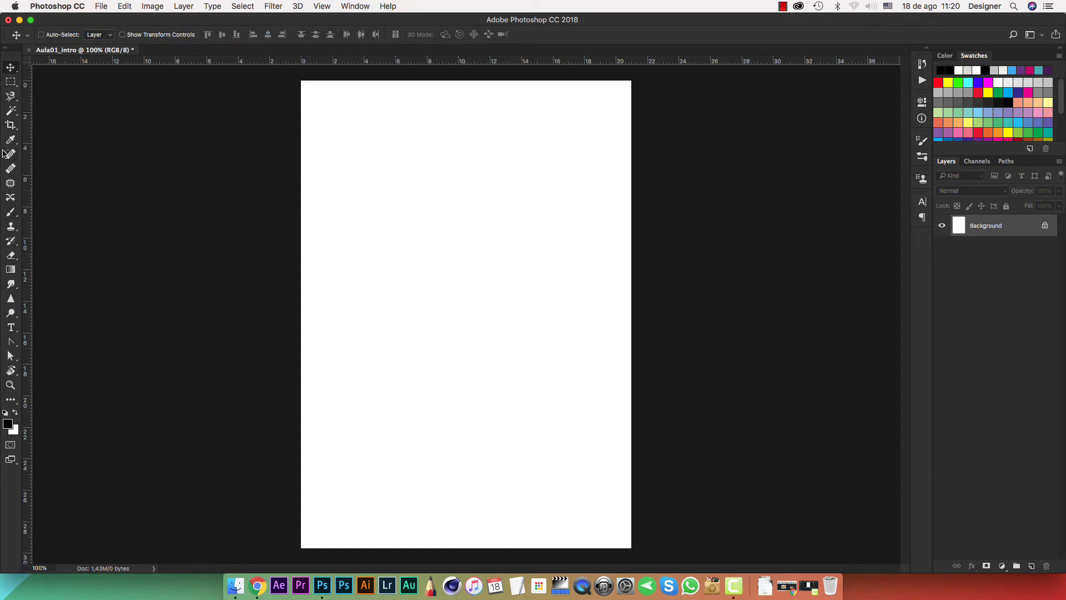
pyautogui.click(12, 93)
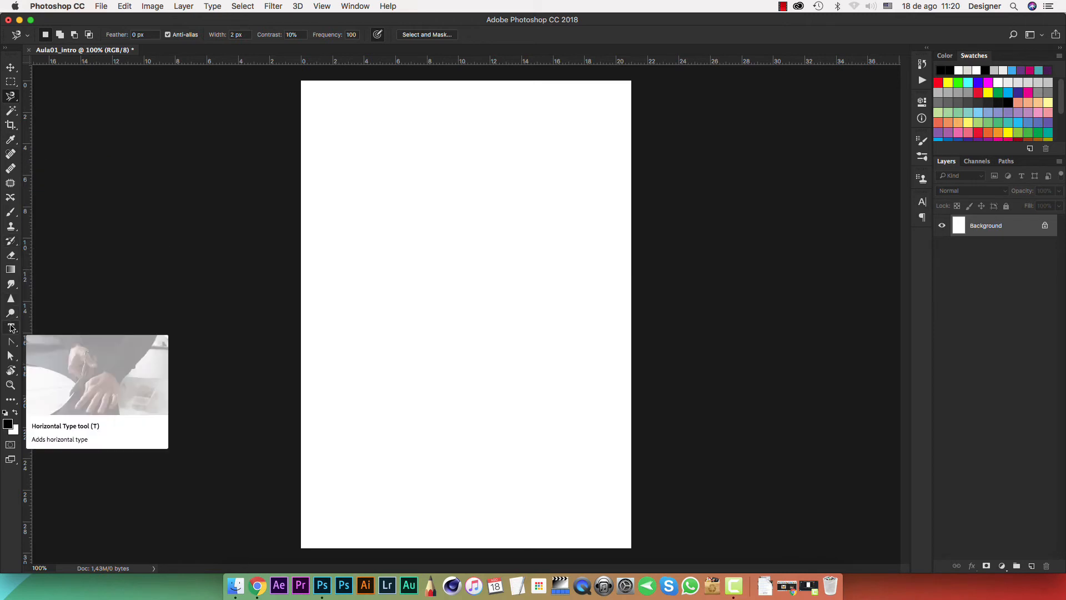
pyautogui.click(11, 68)
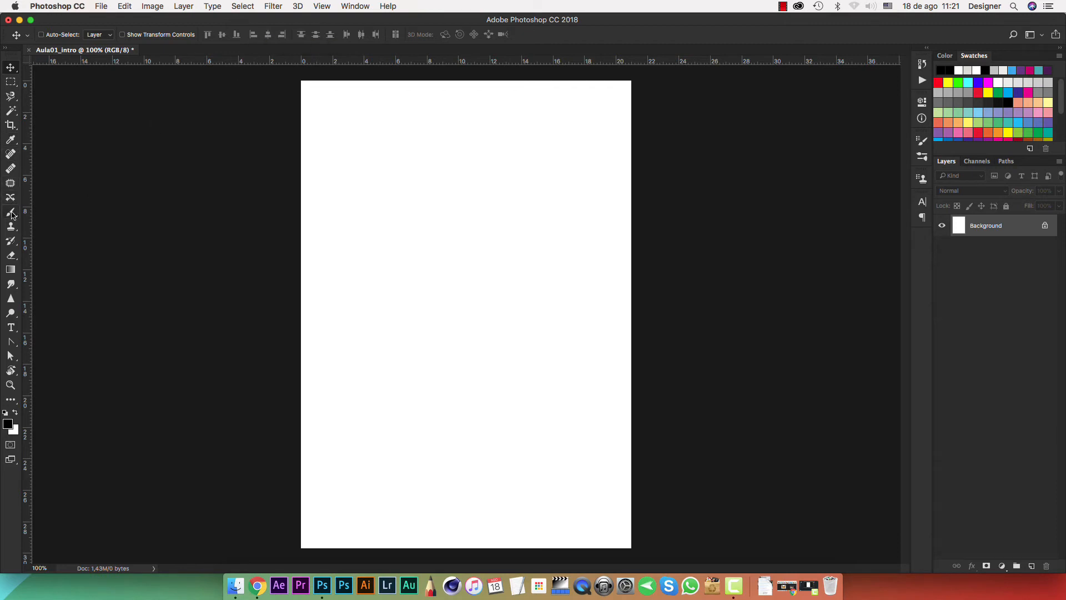
pyautogui.click(10, 212)
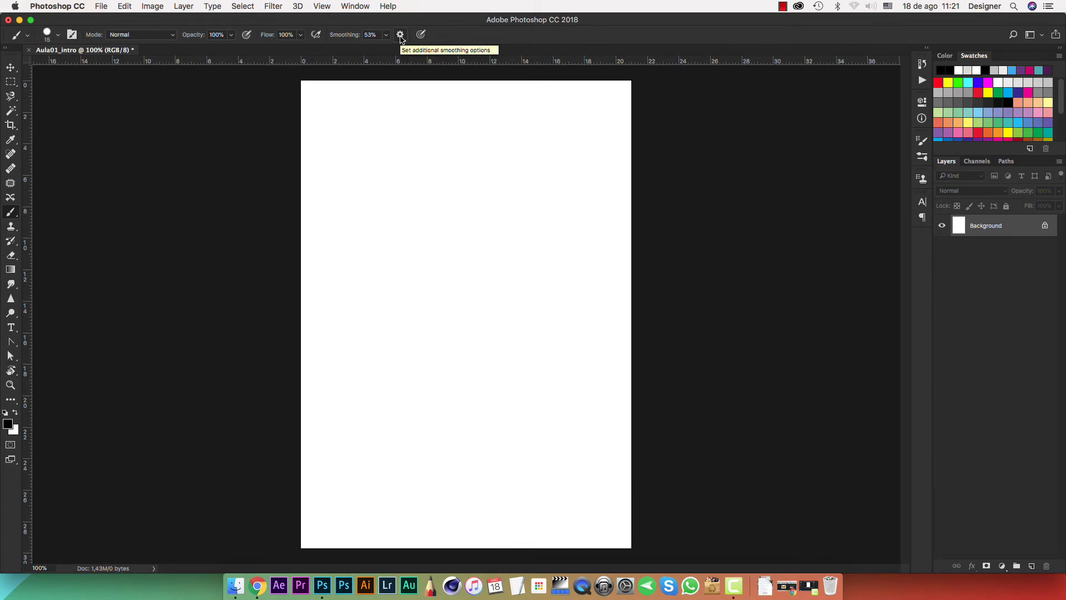
pyautogui.click(10, 97)
pyautogui.click(10, 67)
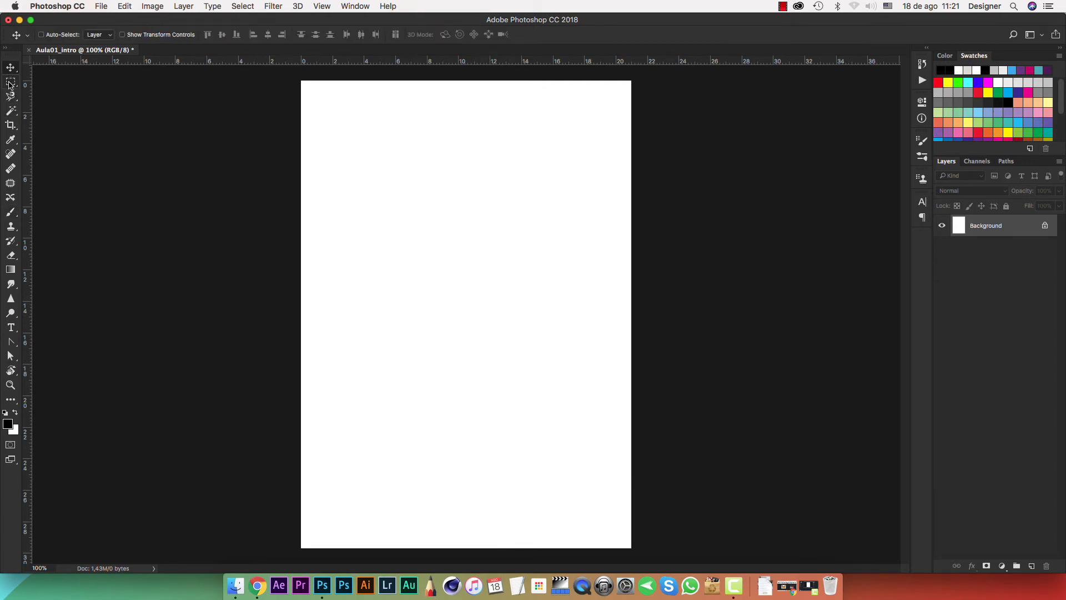
# Compare the options offered by the Rectangular Marquee, Eyedropper, Spot Healing Brush and Healing Brush tools
pyautogui.click(10, 83)
pyautogui.click(11, 139)
pyautogui.click(11, 156)
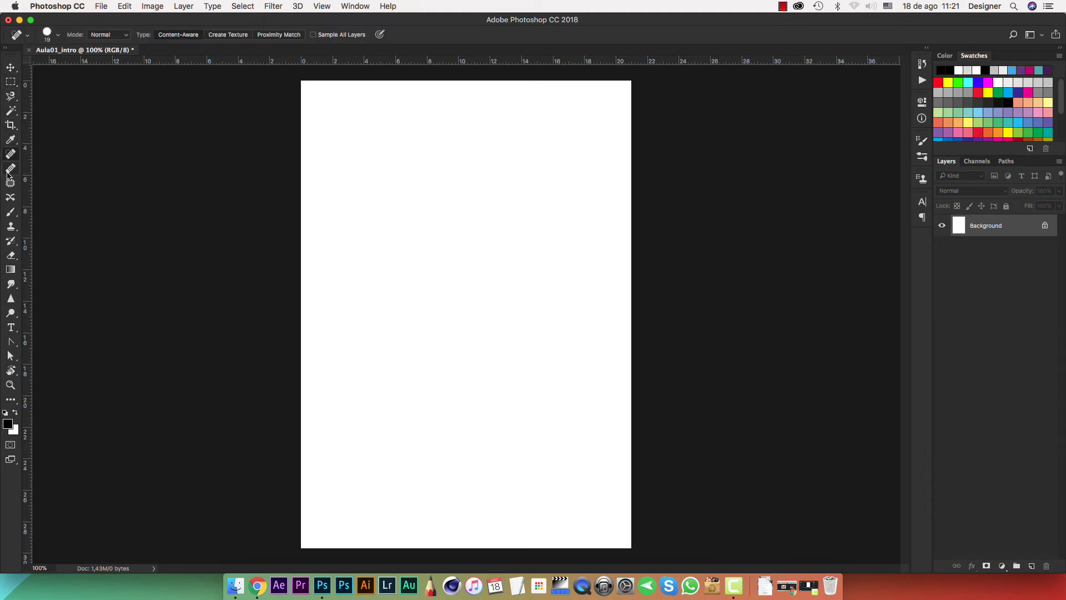
pyautogui.click(8, 174)
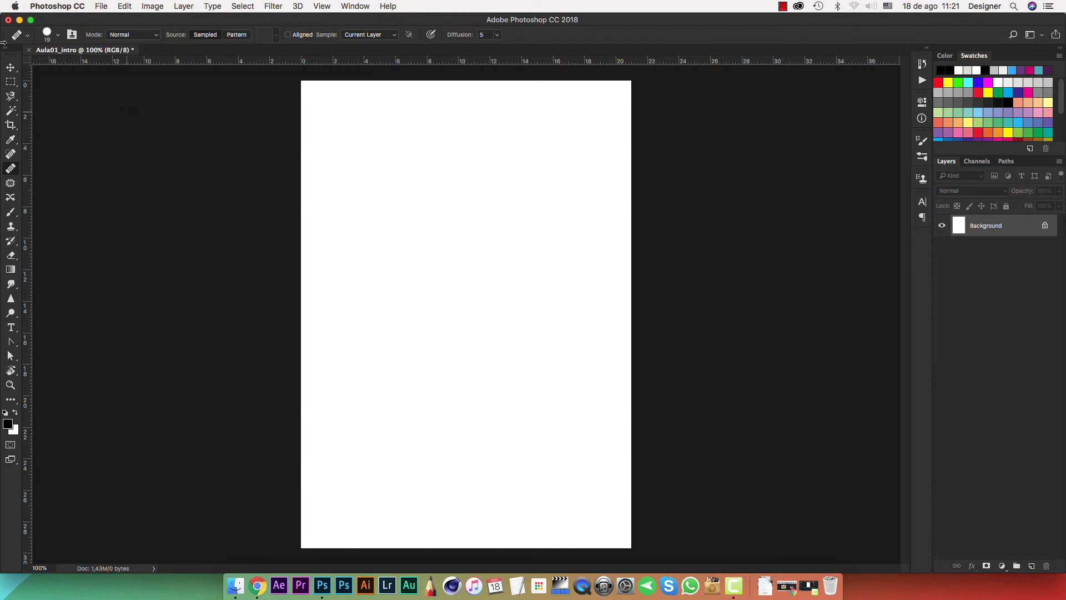
pyautogui.moveTo(13, 49)
pyautogui.mouseDown()
pyautogui.moveTo(340, 85)
pyautogui.moveTo(5, 66)
pyautogui.mouseUp()
# Alternate between the Brush and Move tools, then paint a short diagonal black test stroke on the page and undo it
pyautogui.press('b')
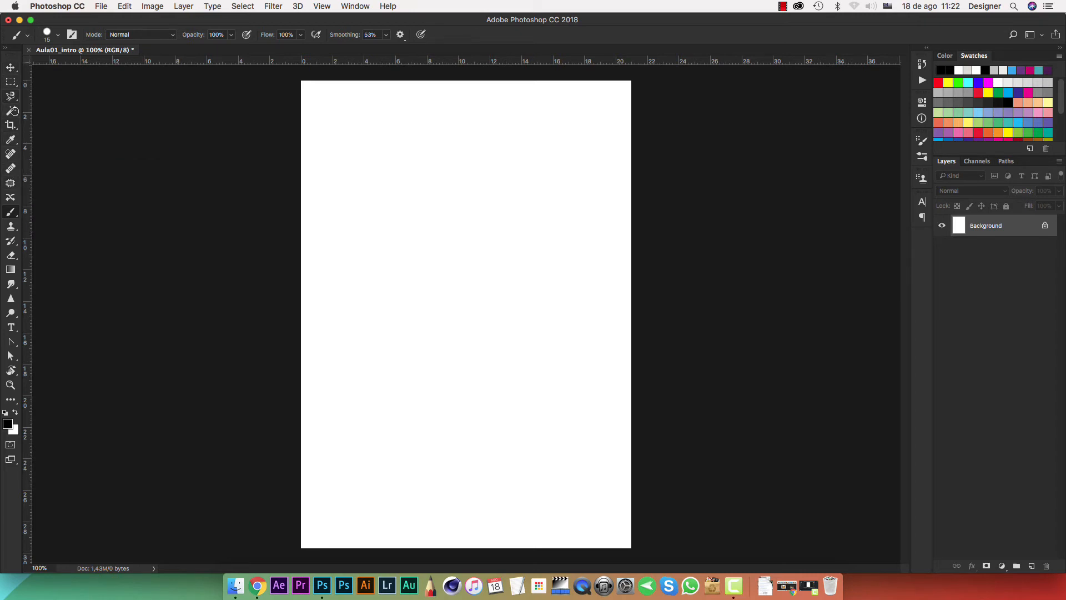
pyautogui.press('v')
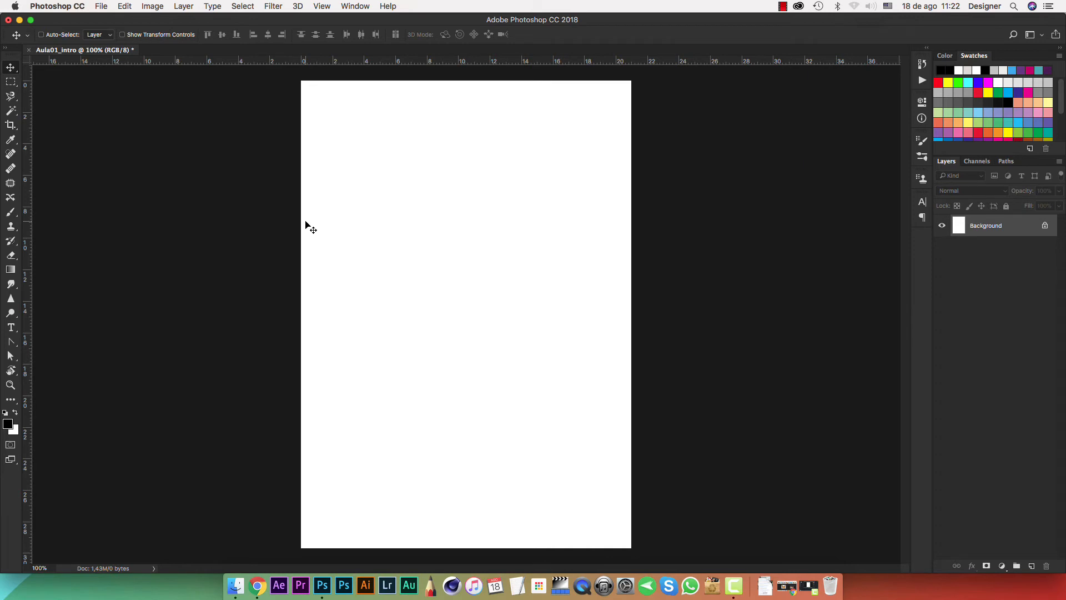
pyautogui.press('b')
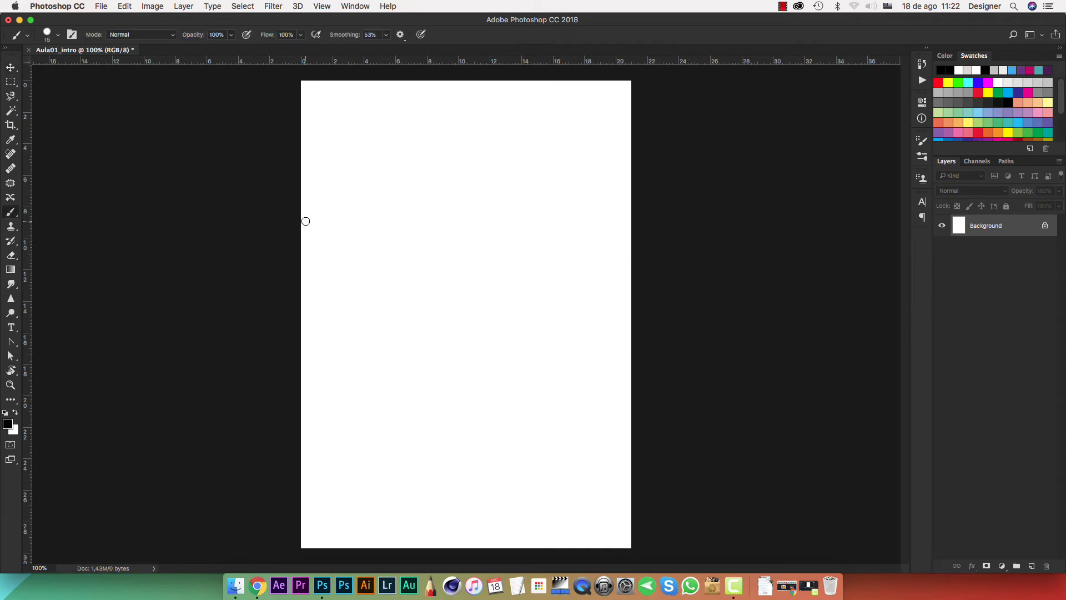
pyautogui.moveTo(448, 207); pyautogui.dragTo(369, 279)
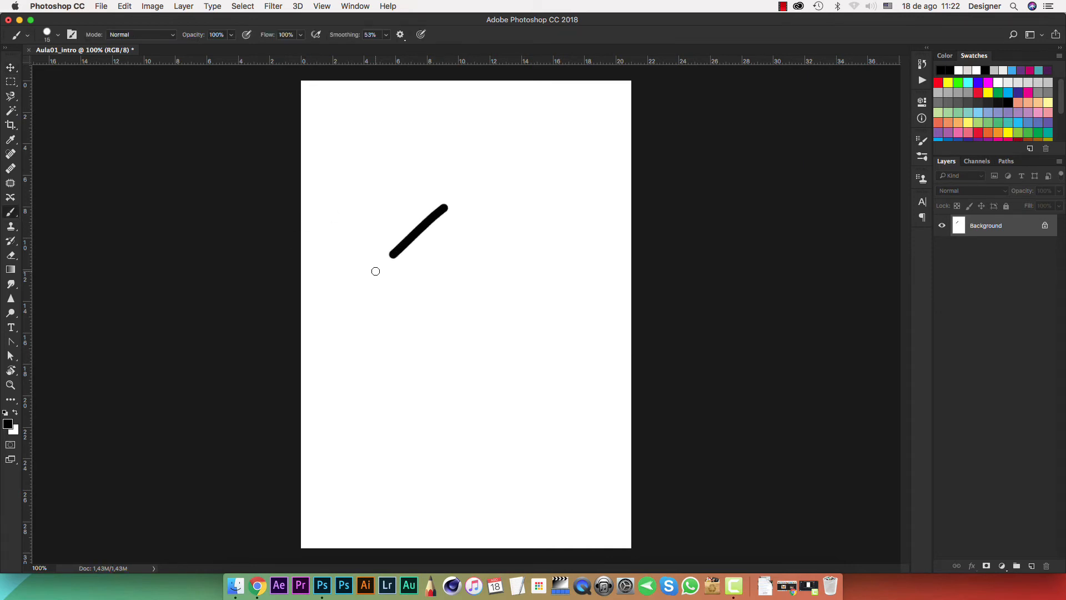
pyautogui.press('cmd+z')
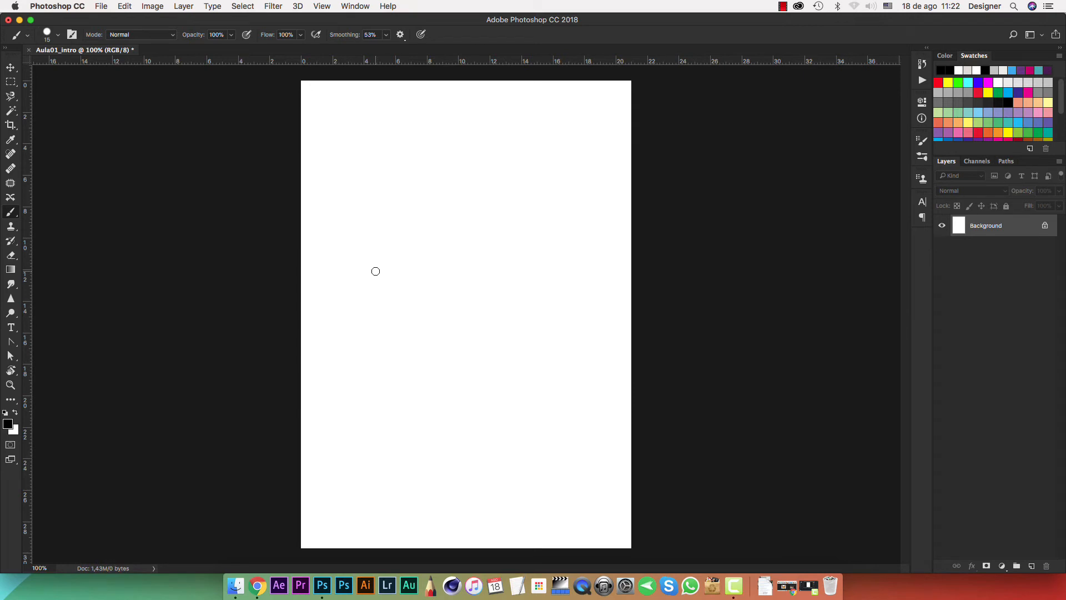
# Cycle through the Magic Wand and Rectangular Marquee tools, finishing with the Magnetic Lasso tool active
pyautogui.press('w')
pyautogui.press('m')
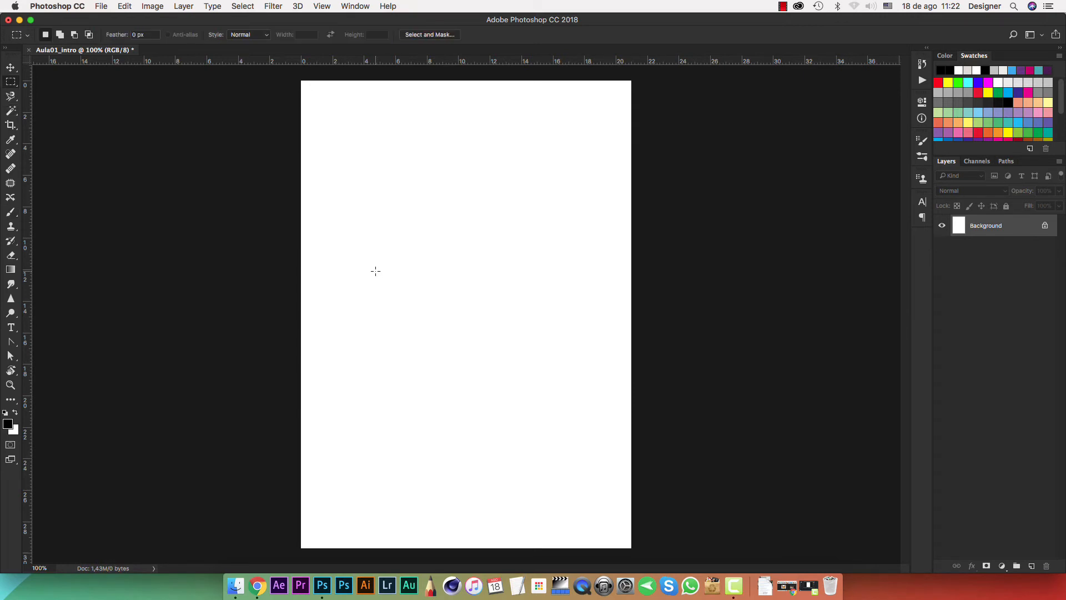
pyautogui.press('l')
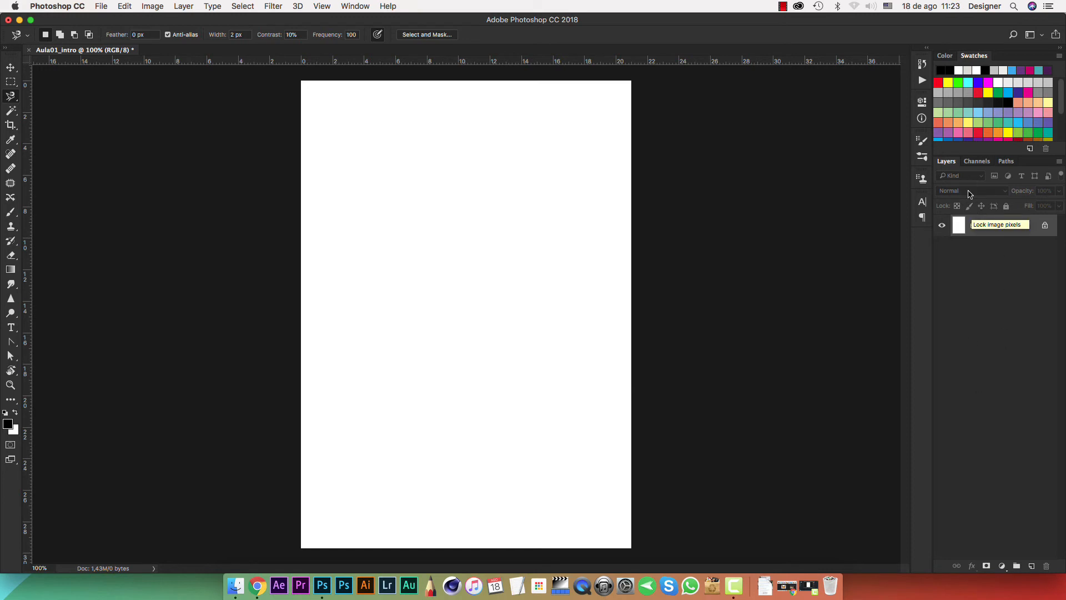
# Examine the brush settings, the brush presets and the character formatting options
pyautogui.click(921, 143)
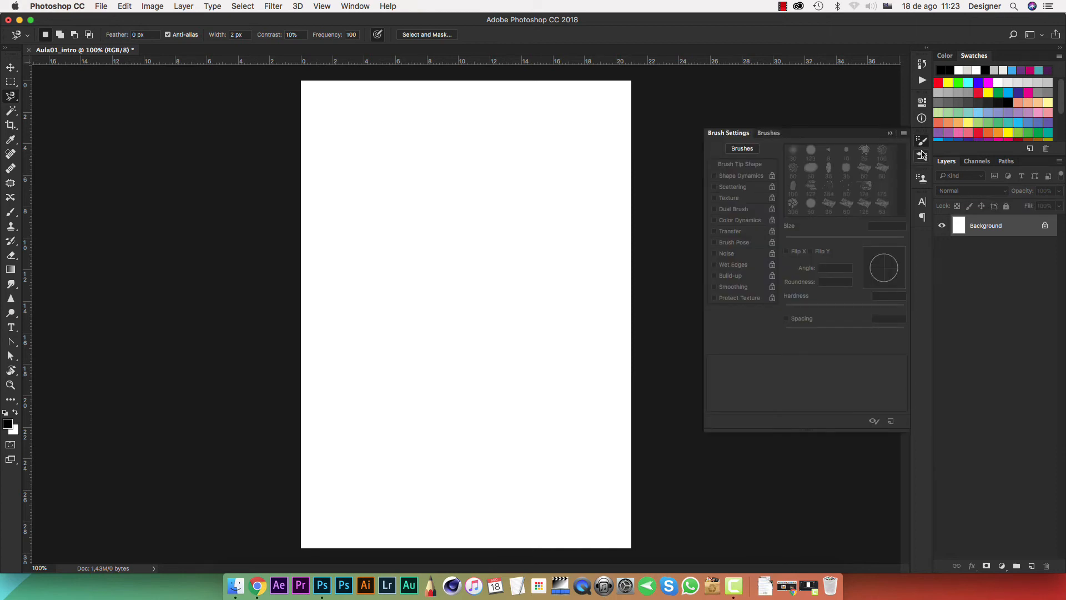
pyautogui.click(923, 157)
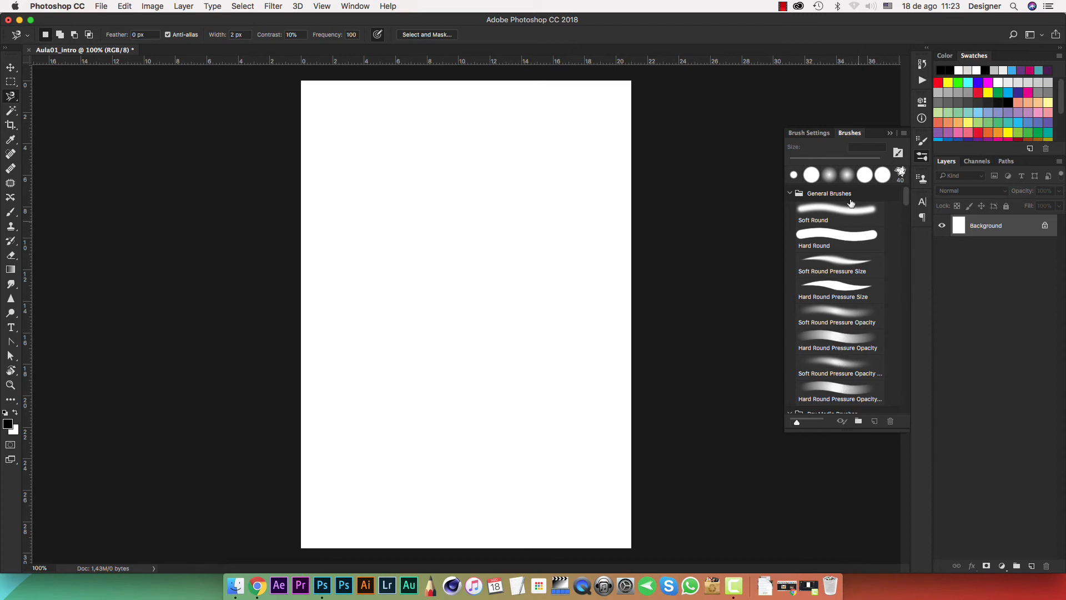
pyautogui.click(809, 134)
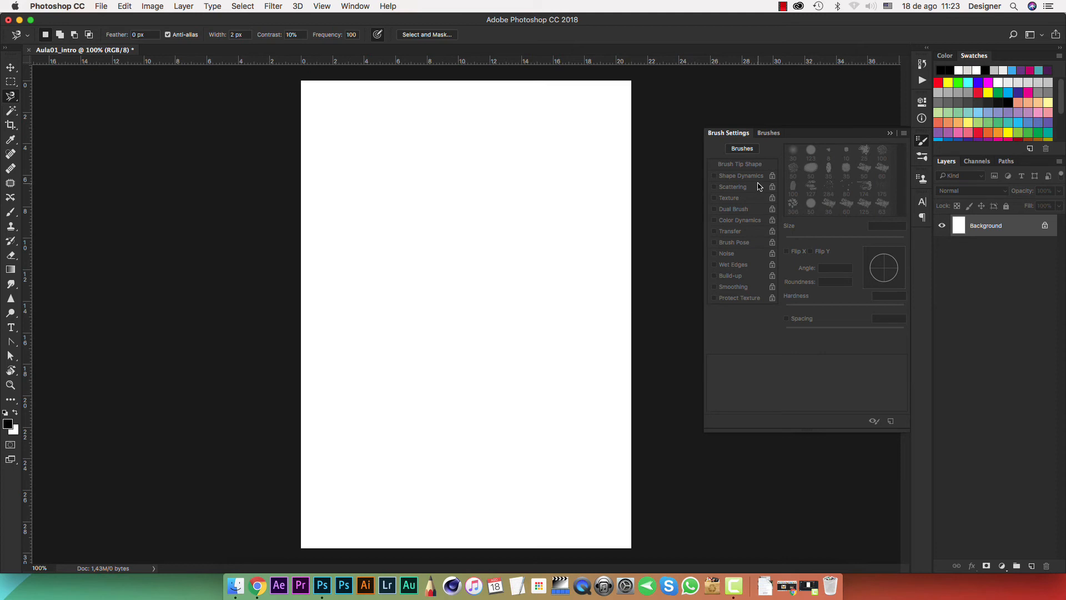
pyautogui.click(924, 142)
pyautogui.click(923, 203)
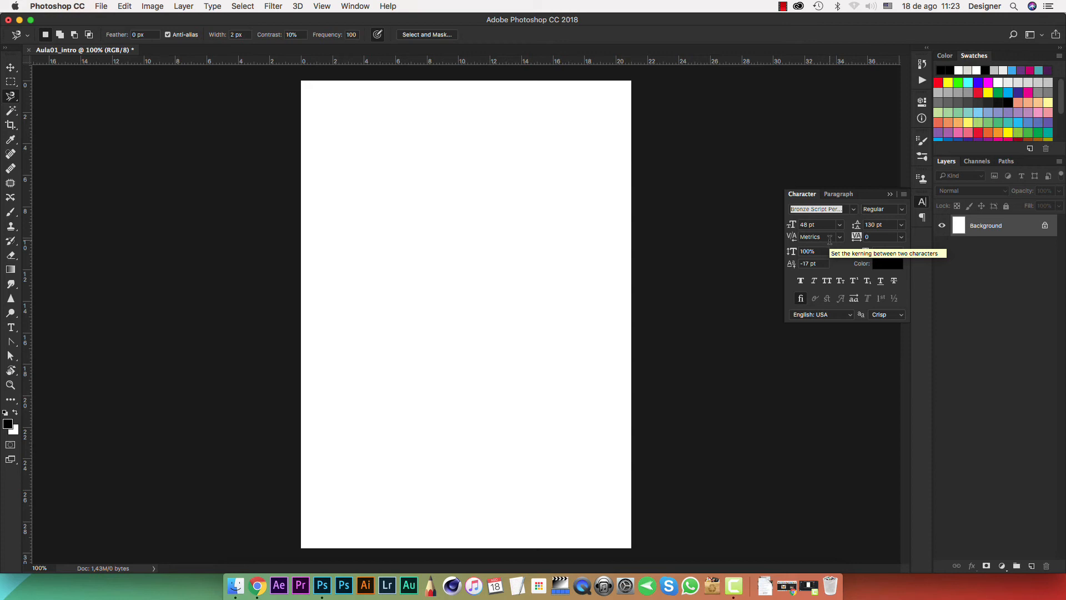
# Display the document's history and paint four separate short black strokes on the page with the Brush tool
pyautogui.click(922, 65)
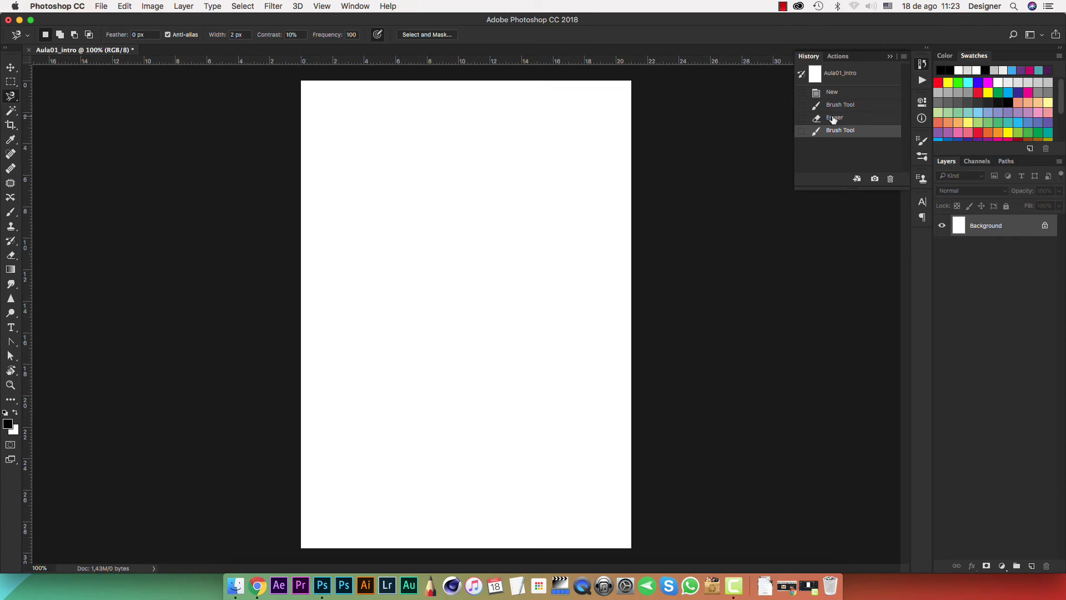
pyautogui.press('b')
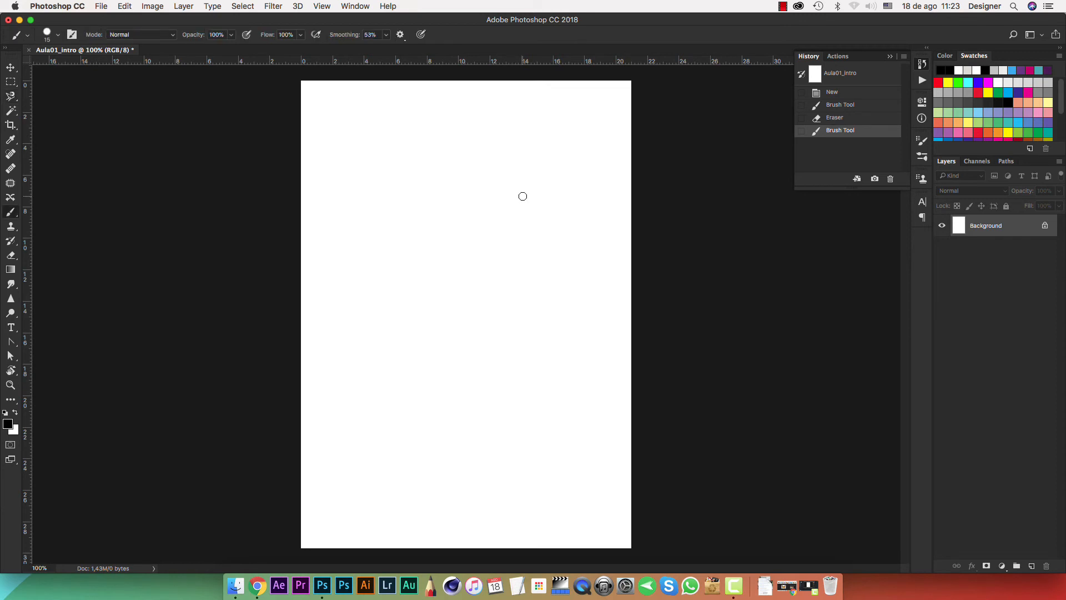
pyautogui.moveTo(511, 167); pyautogui.dragTo(487, 308)
pyautogui.moveTo(447, 172); pyautogui.dragTo(439, 310)
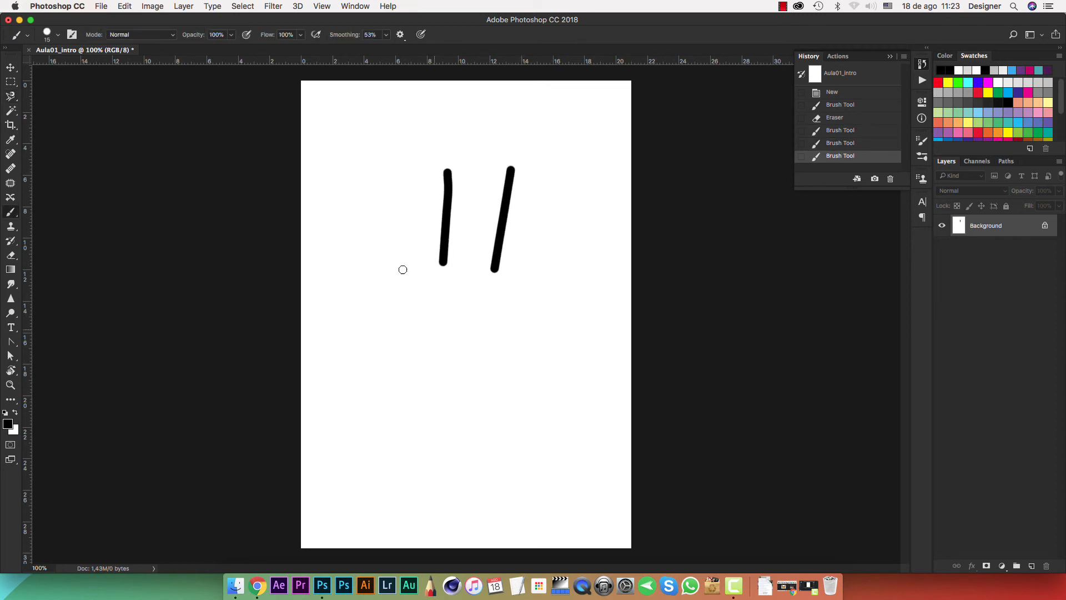
pyautogui.moveTo(362, 201); pyautogui.dragTo(381, 317)
pyautogui.moveTo(366, 366); pyautogui.dragTo(407, 404)
# Extend the history list's height and paint four more short black brush strokes on the page
pyautogui.moveTo(853, 189); pyautogui.dragTo(860, 514)
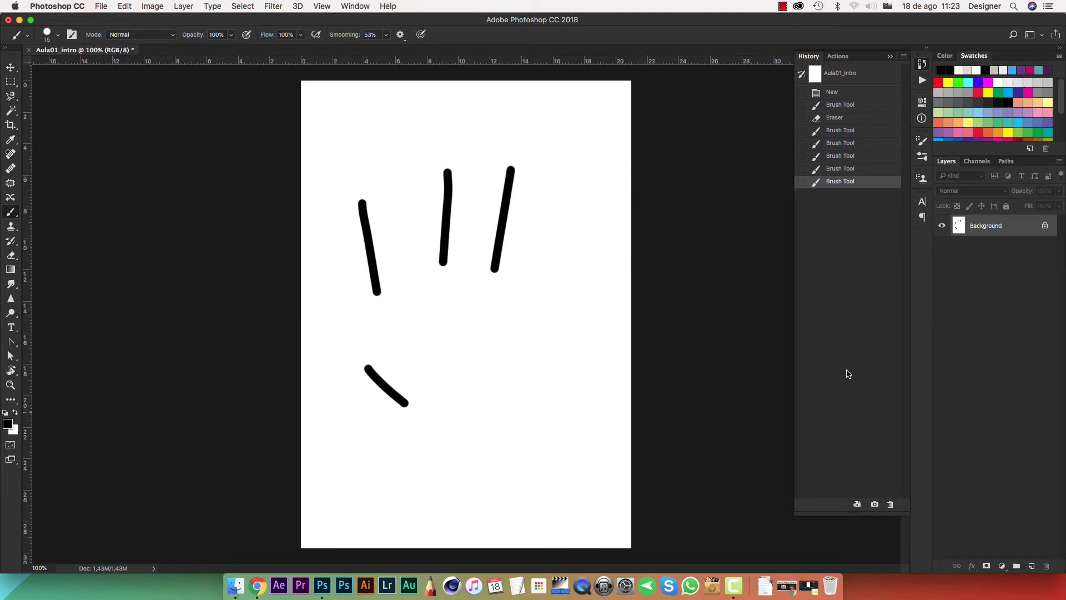
pyautogui.moveTo(510, 318); pyautogui.dragTo(475, 444)
pyautogui.moveTo(594, 298); pyautogui.dragTo(556, 467)
pyautogui.moveTo(580, 223); pyautogui.dragTo(568, 343)
pyautogui.moveTo(563, 156); pyautogui.dragTo(559, 238)
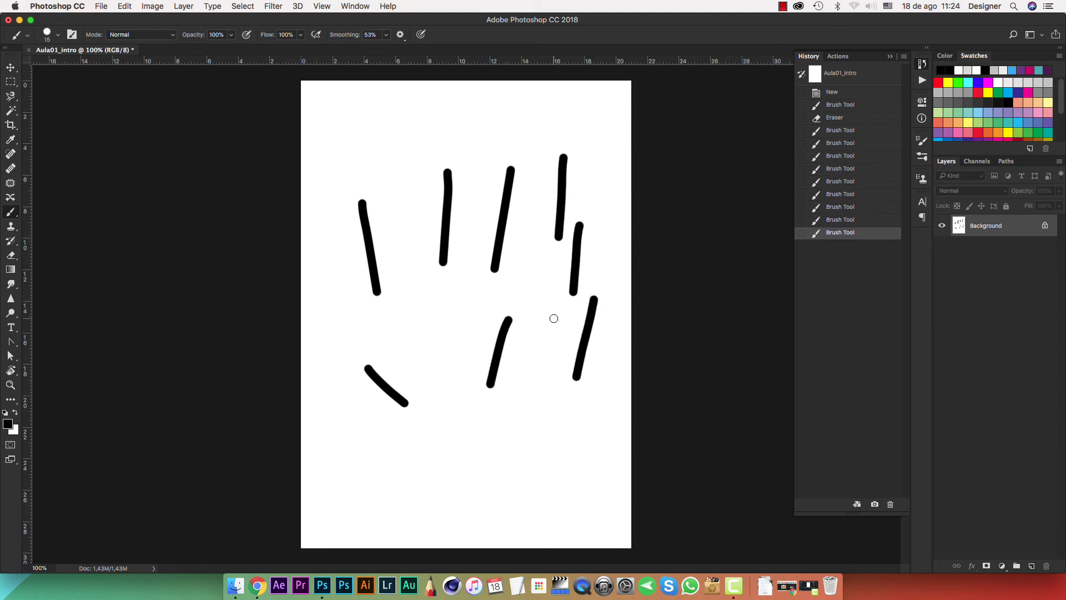
# Jump back and forth between the recorded brush stroke states in the history, finishing on the most recent one
pyautogui.click(865, 208)
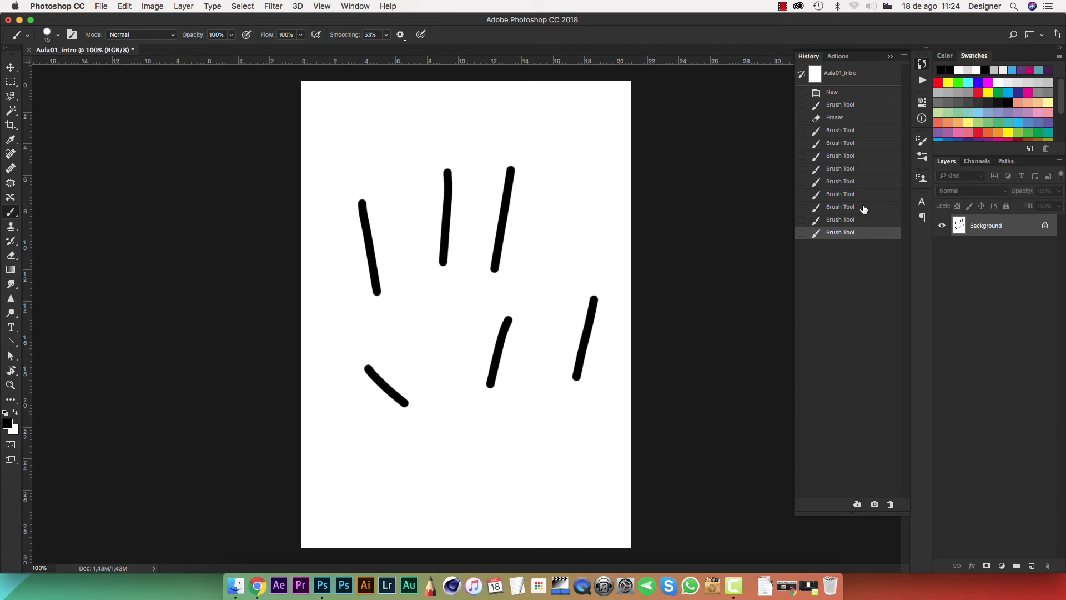
pyautogui.click(867, 173)
pyautogui.click(867, 145)
pyautogui.click(865, 121)
pyautogui.click(868, 169)
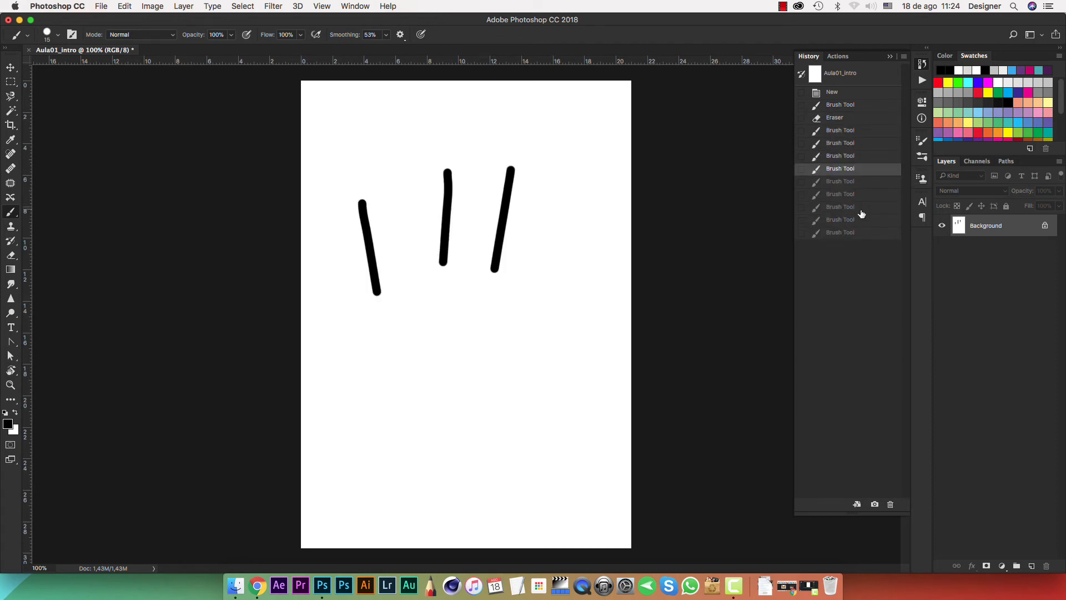
pyautogui.click(861, 218)
pyautogui.click(860, 233)
pyautogui.click(861, 220)
pyautogui.click(861, 183)
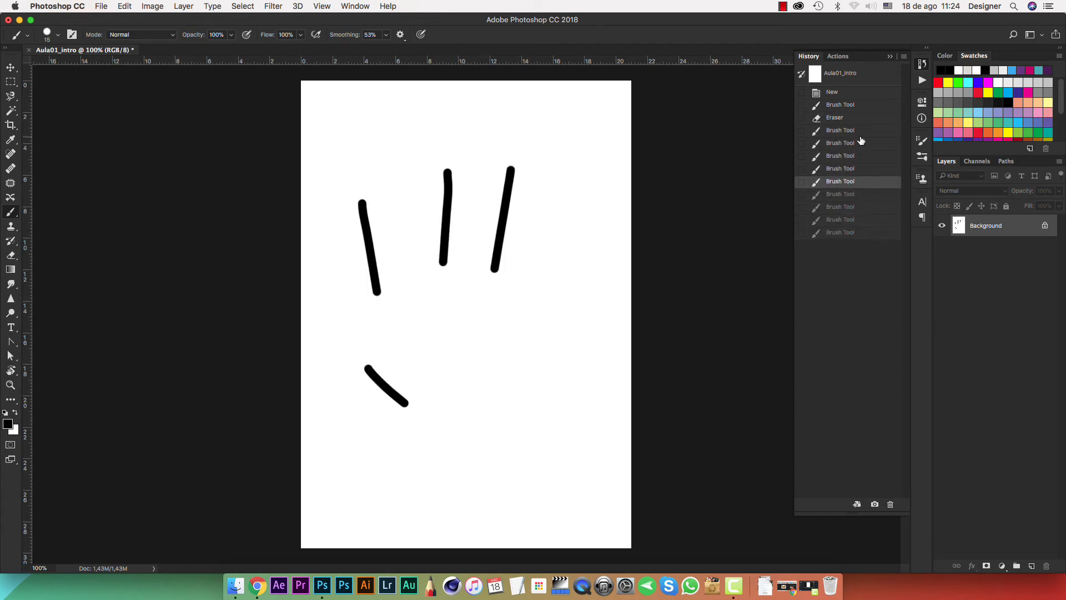
pyautogui.click(860, 132)
pyautogui.click(857, 234)
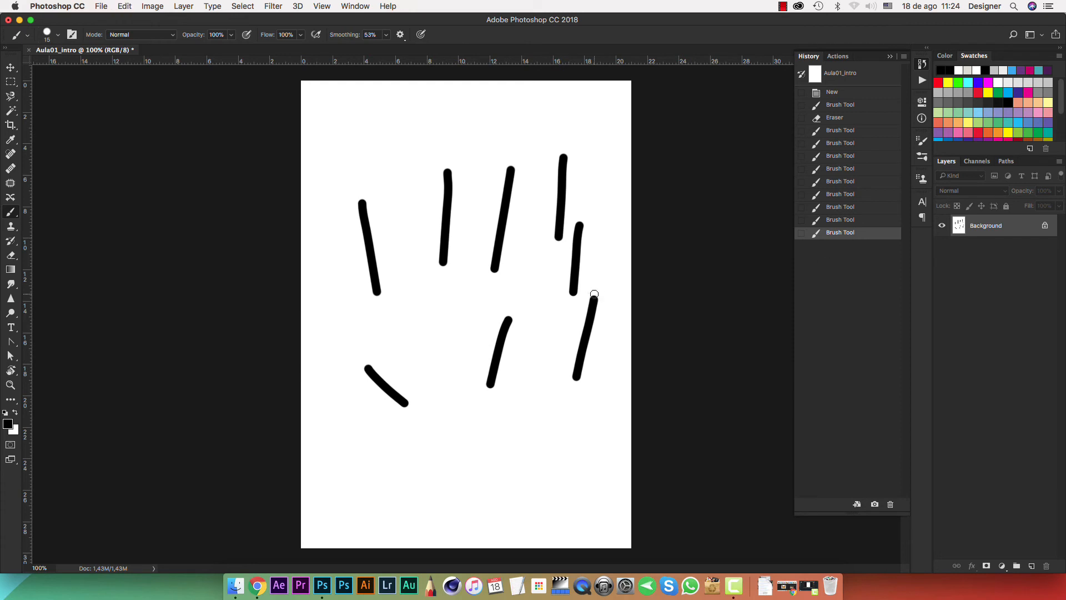
# Paint one more short black stroke between the lower strokes and repeatedly undo and redo it
pyautogui.moveTo(561, 312); pyautogui.dragTo(557, 351)
pyautogui.press('super+z')
pyautogui.press('super+z')
pyautogui.press('super+z')
pyautogui.press('super+z')
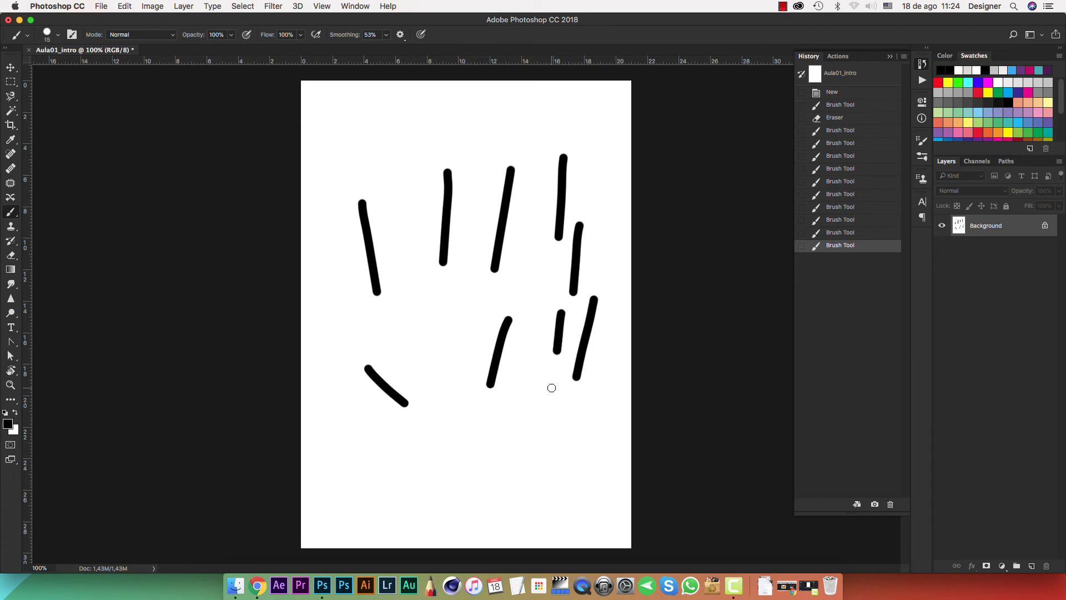
pyautogui.press('super+z')
pyautogui.press('super+z')
pyautogui.press('super+z')
pyautogui.press('super+z')
pyautogui.press('super+z')
pyautogui.press('super+z')
pyautogui.press('super+z')
pyautogui.press('super+z')
# Step backward through the history one state at a time until only the first of the new brush strokes remains
pyautogui.press('super+alt+z')
pyautogui.press('super+alt+z')
pyautogui.press('super+alt+z')
pyautogui.press('super+alt+z')
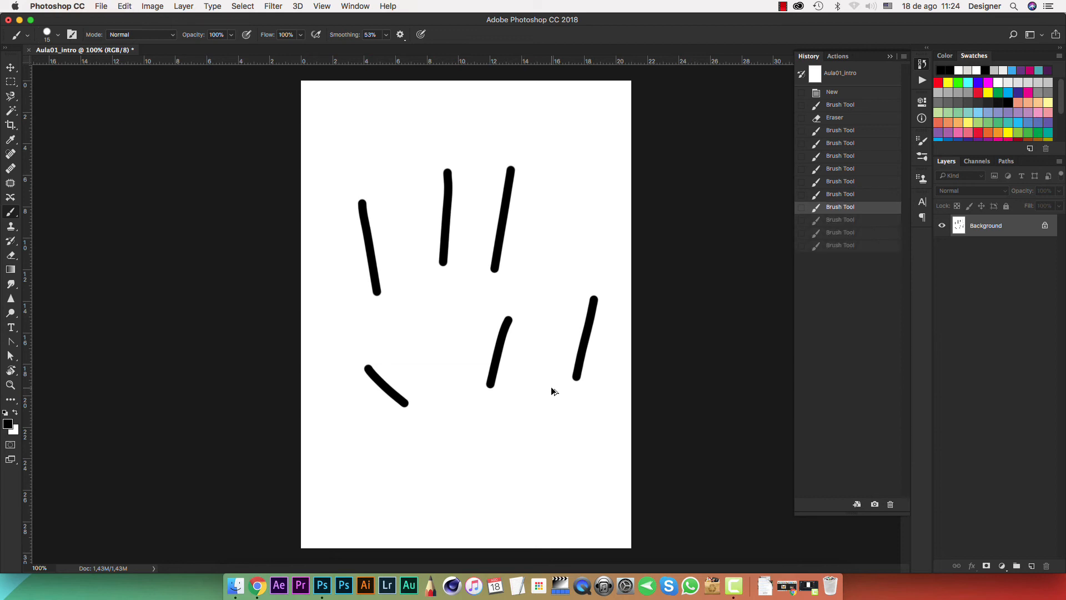
pyautogui.press('super+alt+z')
pyautogui.press('super+alt+z')
pyautogui.press('super+alt+z')
pyautogui.press('super+alt+z')
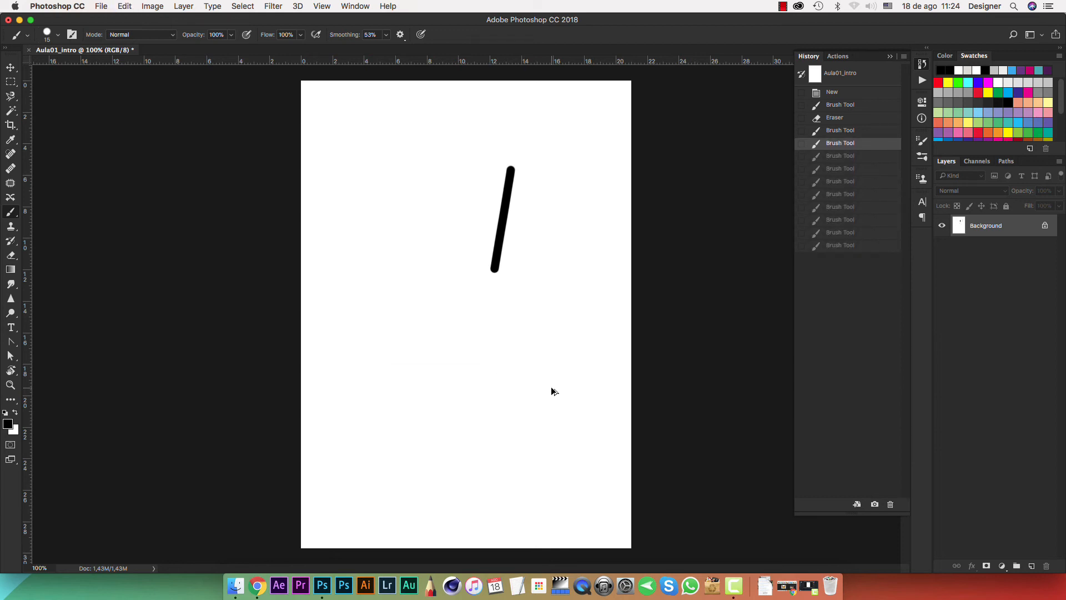
# Step forward through the history one state at a time to restore all the brush strokes
pyautogui.press('super+shift+z')
pyautogui.press('super+shift+z')
pyautogui.press('super+shift+z')
pyautogui.press('super+shift+z')
pyautogui.press('super+shift+z')
pyautogui.press('super+shift+z')
pyautogui.press('super+shift+z')
pyautogui.press('super+shift+z')
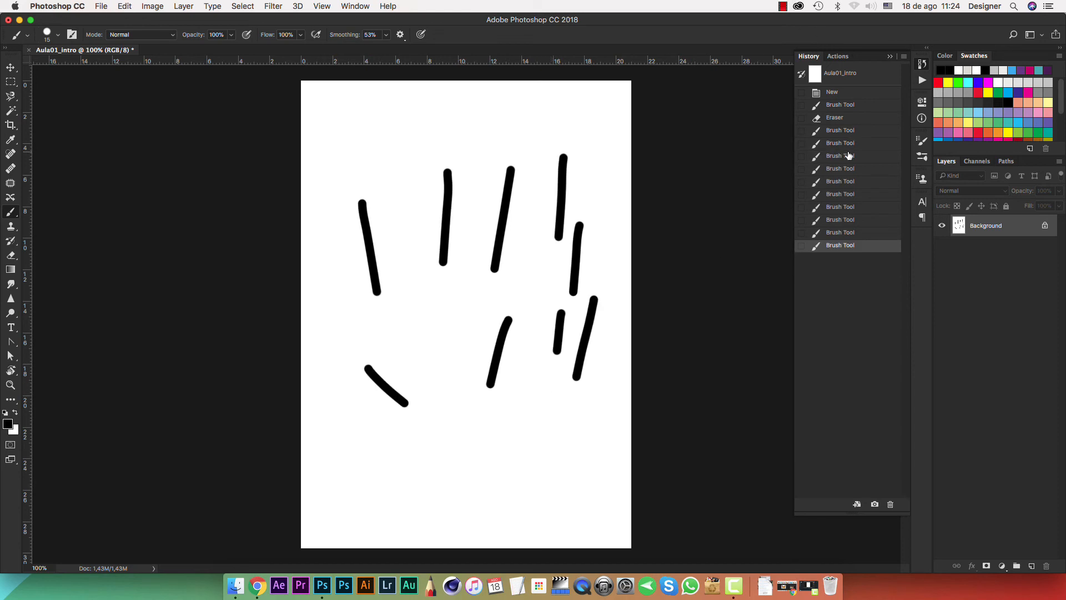
# Revert the document to its initial New state in the history, then collapse the history list
pyautogui.click(852, 183)
pyautogui.click(850, 118)
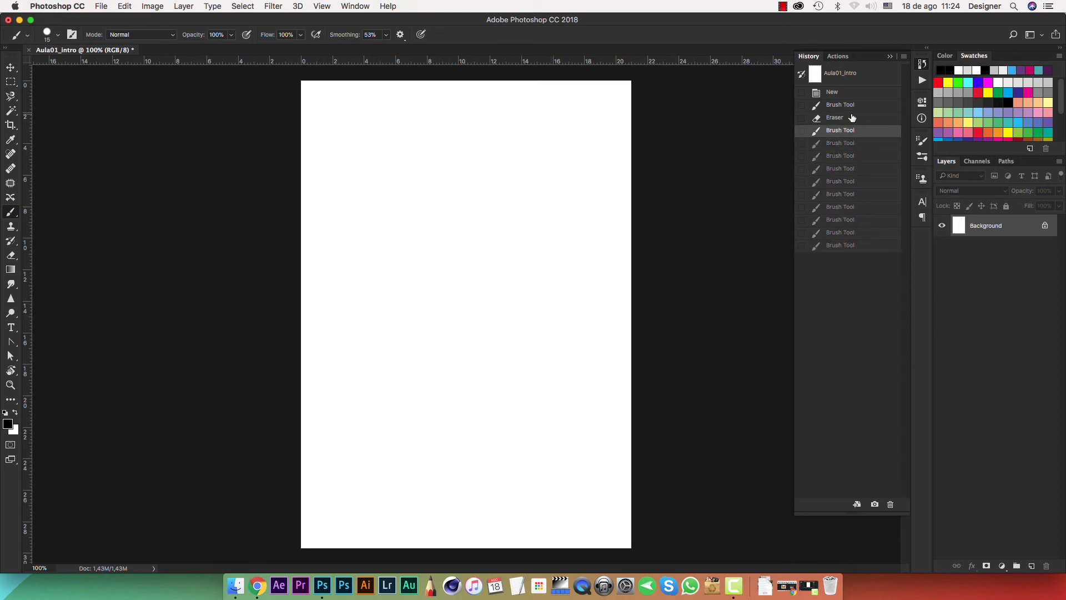
pyautogui.click(856, 101)
pyautogui.click(857, 92)
pyautogui.click(890, 56)
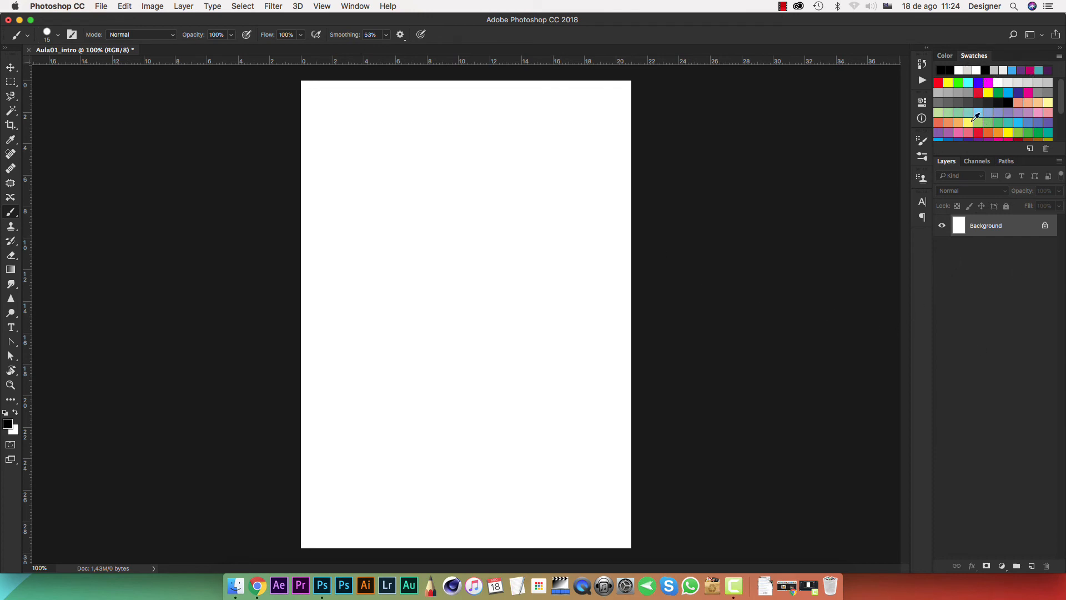
# Look over the Character, Brushes and History panels again, leaving them all collapsed
pyautogui.click(923, 201)
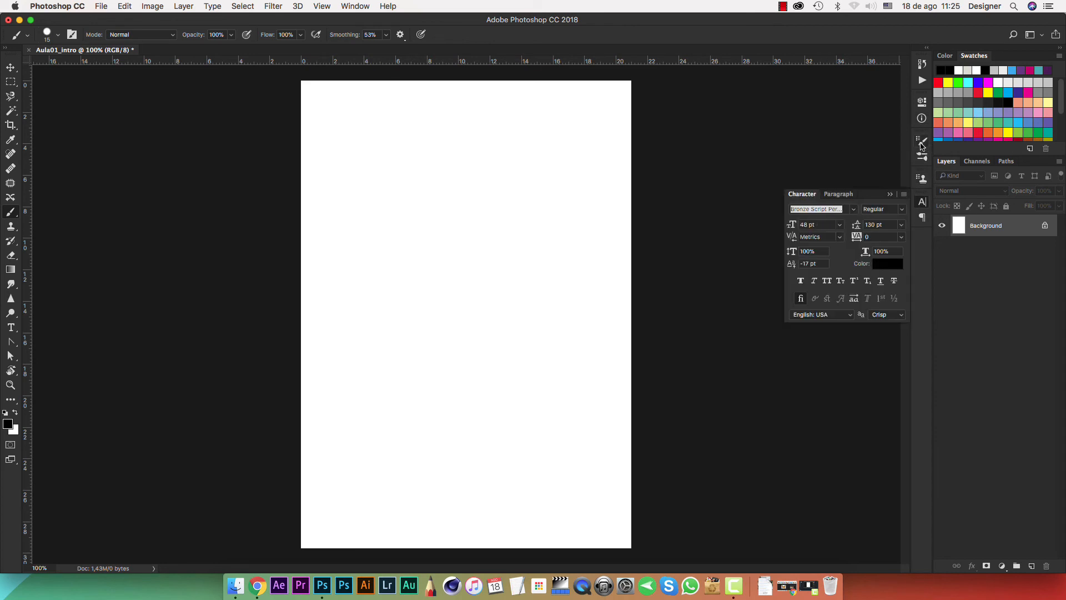
pyautogui.click(923, 159)
pyautogui.click(923, 64)
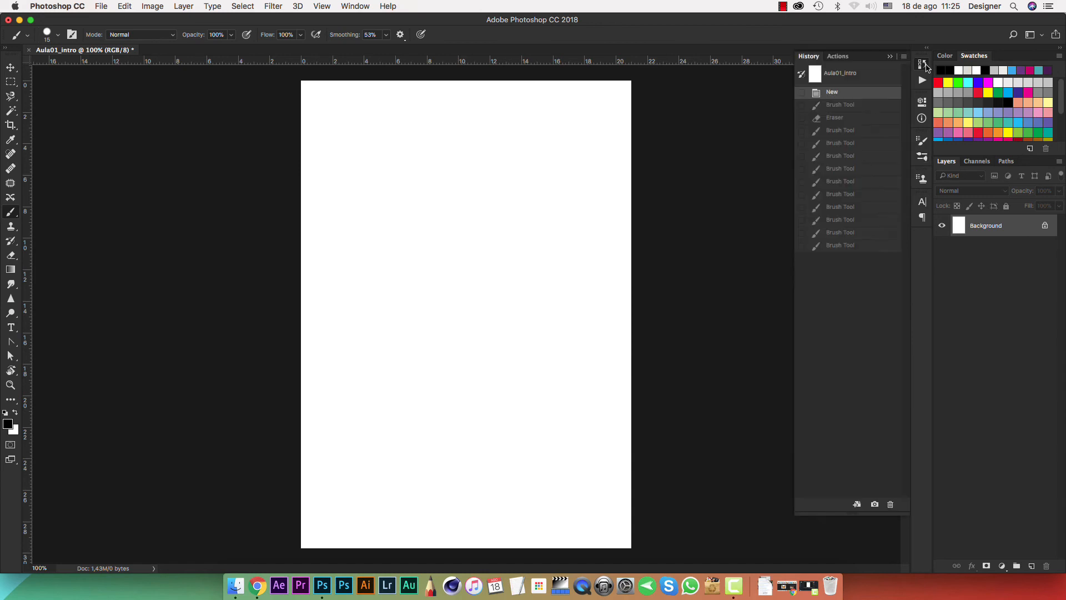
pyautogui.click(921, 65)
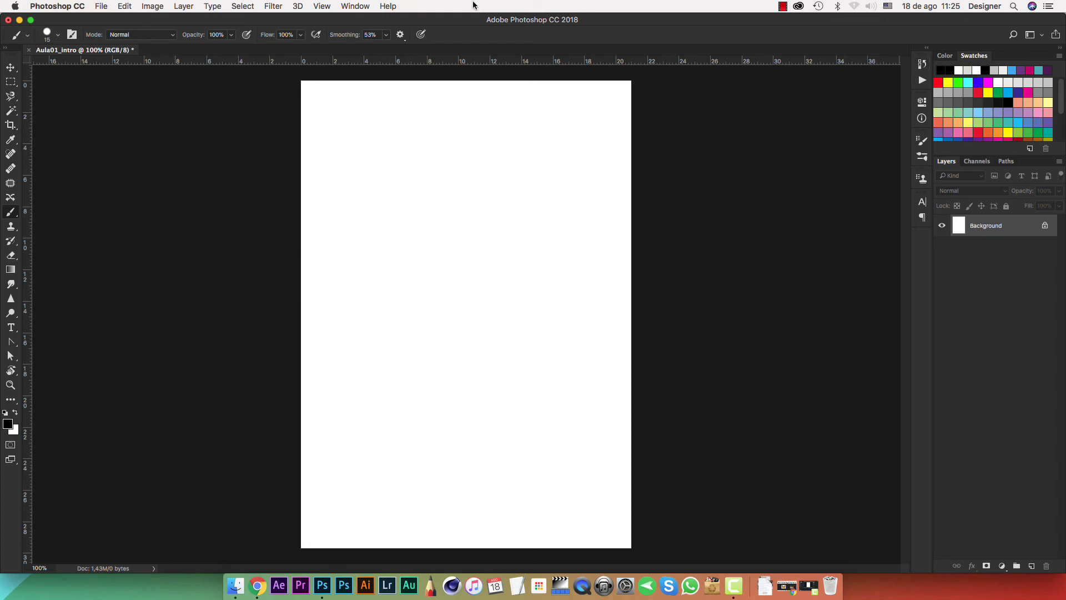
# Hide the Layers panel and show it again
pyautogui.click(356, 6)
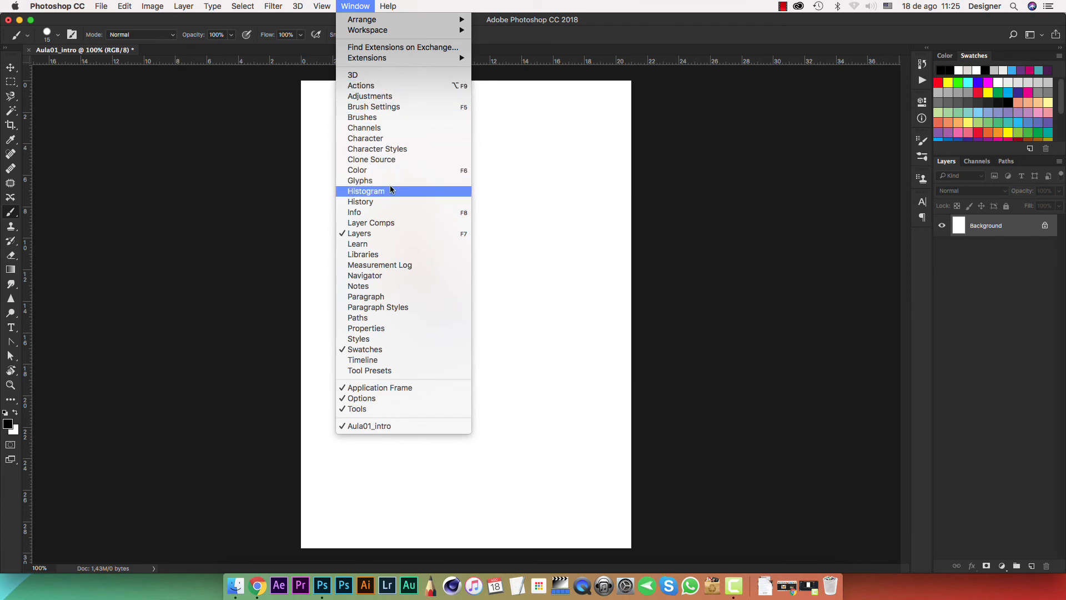
pyautogui.click(376, 233)
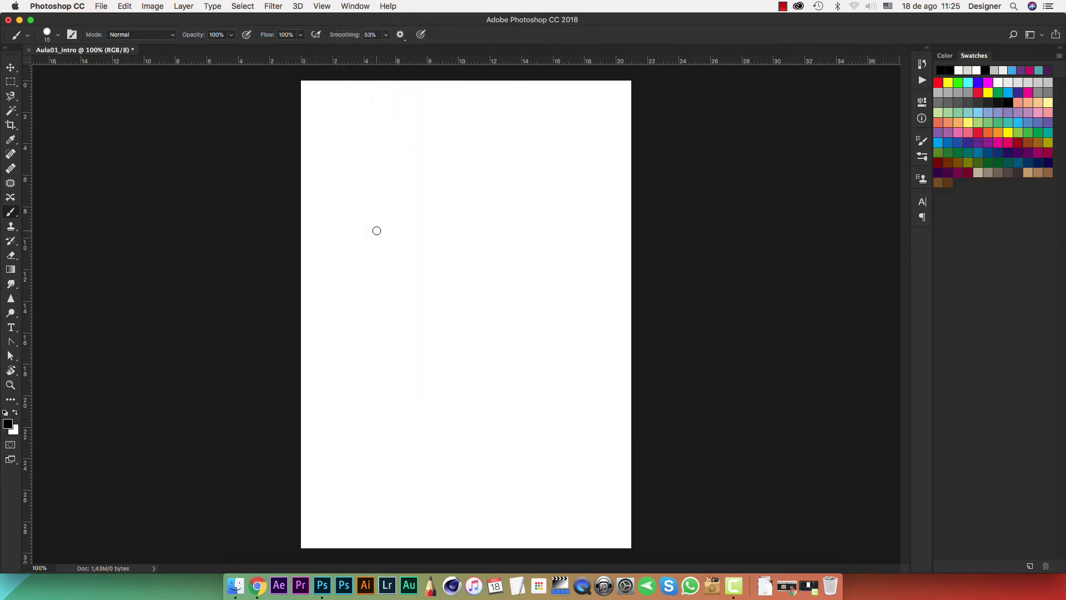
pyautogui.click(356, 6)
pyautogui.click(384, 234)
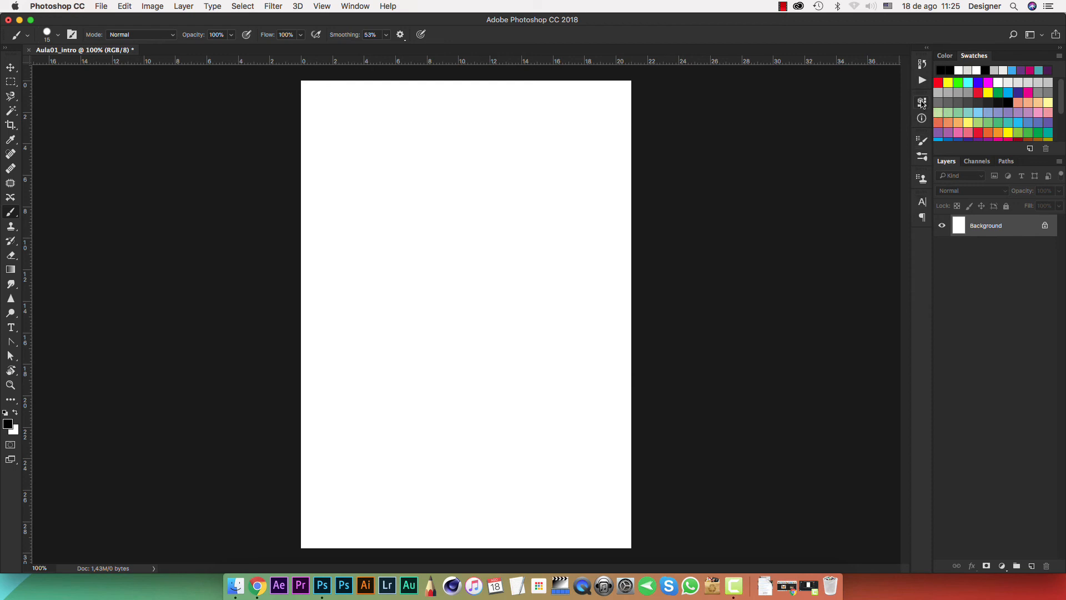
# Detach the History panel from its dock and float it over the empty area beside the page
pyautogui.moveTo(922, 65); pyautogui.dragTo(729, 167)
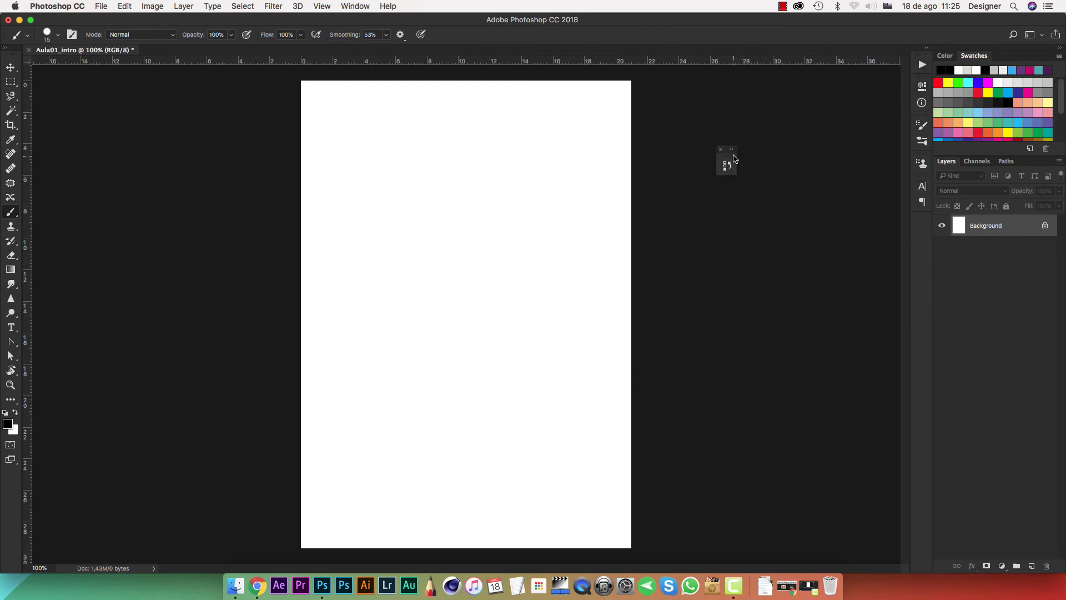
# Expand and collapse the floating History panel, and dock it back in the collapsed panel column above Actions
pyautogui.click(726, 165)
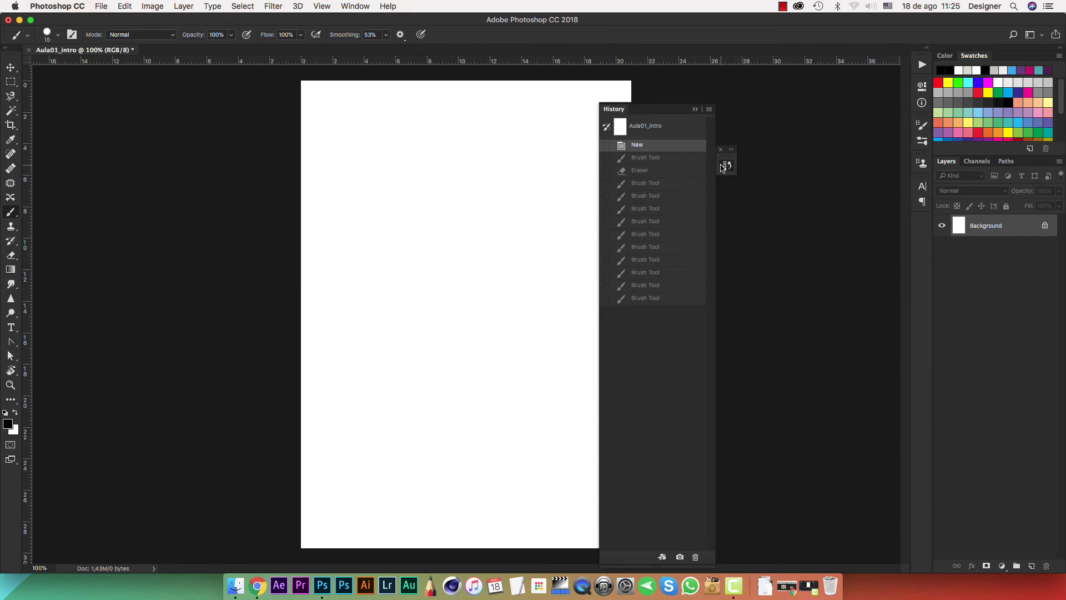
pyautogui.click(723, 163)
pyautogui.moveTo(730, 158); pyautogui.dragTo(922, 62)
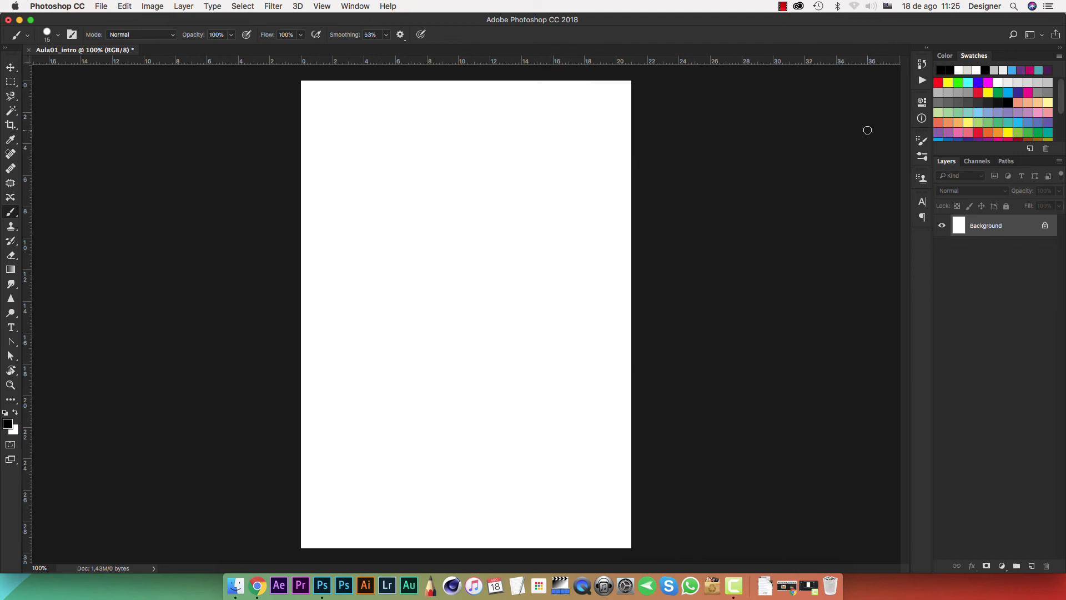
# Switch to the Painting workspace and return to the Photography workspace
pyautogui.click(1040, 35)
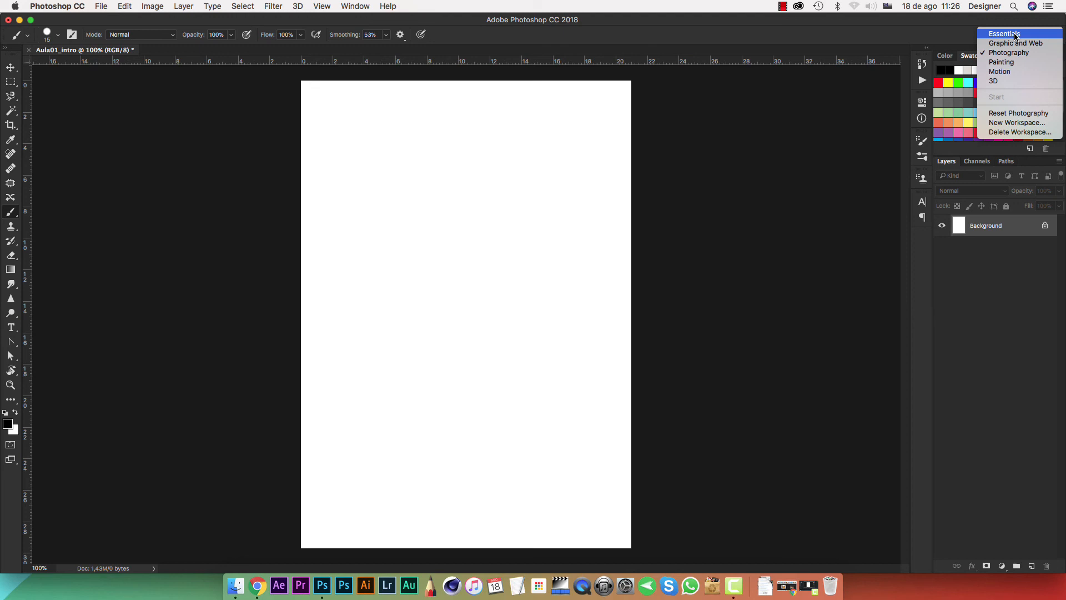
pyautogui.click(1002, 64)
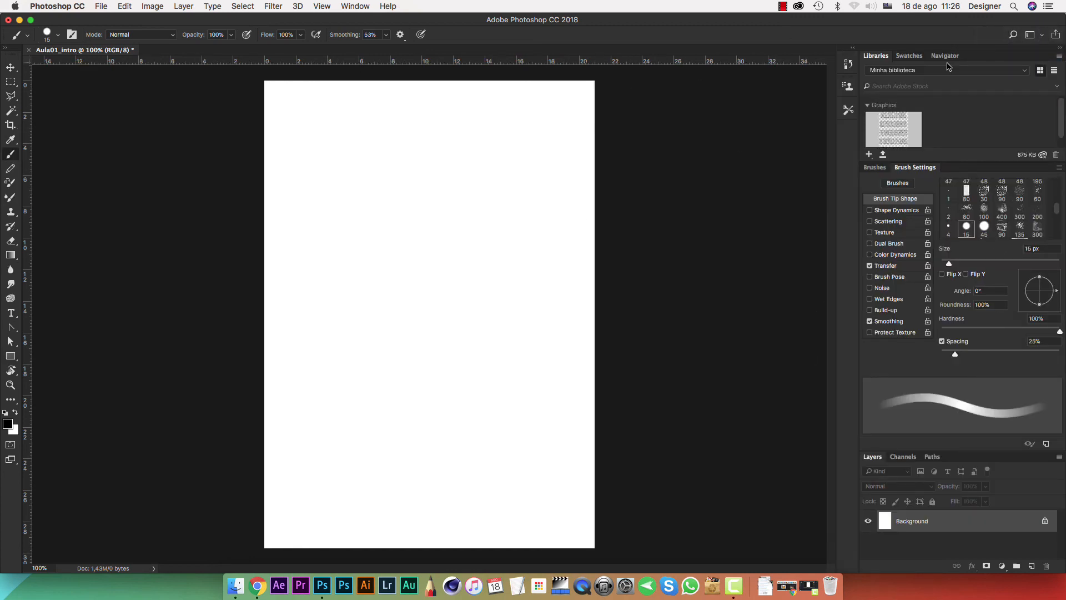
pyautogui.click(1036, 34)
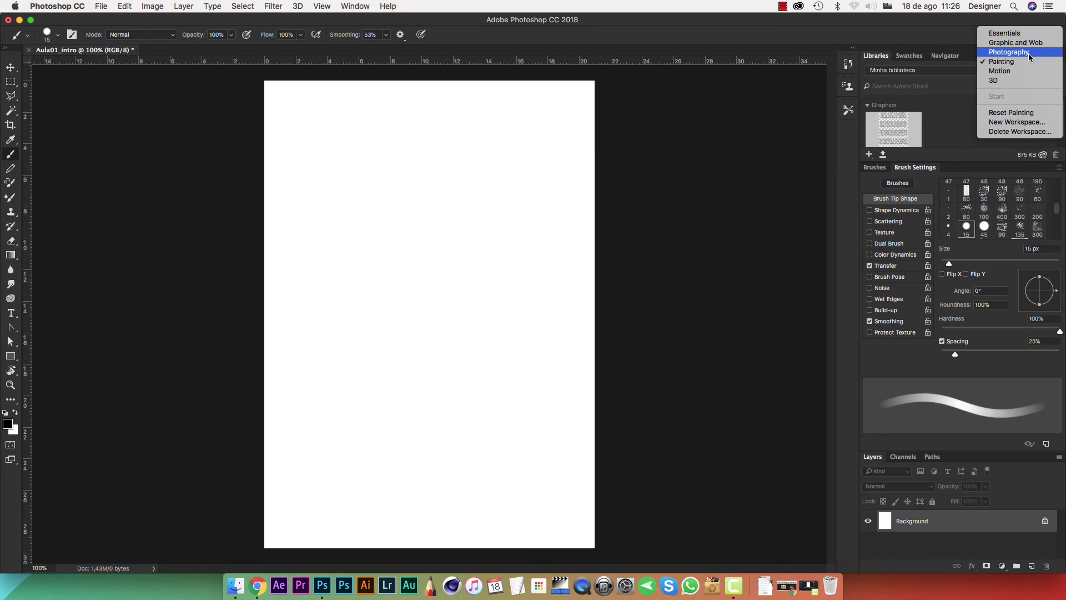
pyautogui.click(1033, 52)
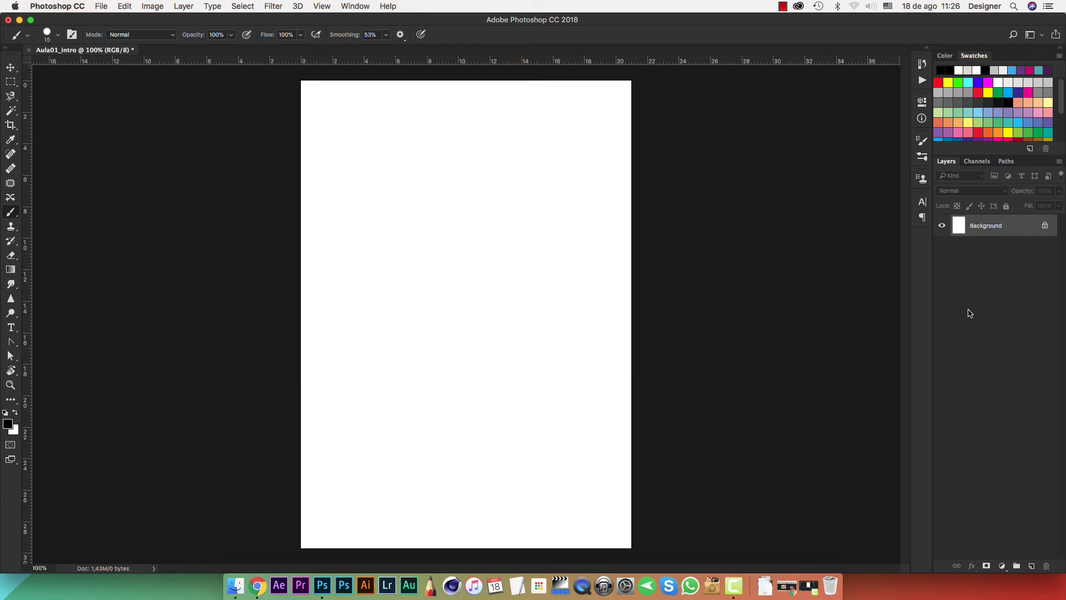
# Look over the Character, History and Brushes panels in turn, leaving Brushes expanded
pyautogui.click(922, 202)
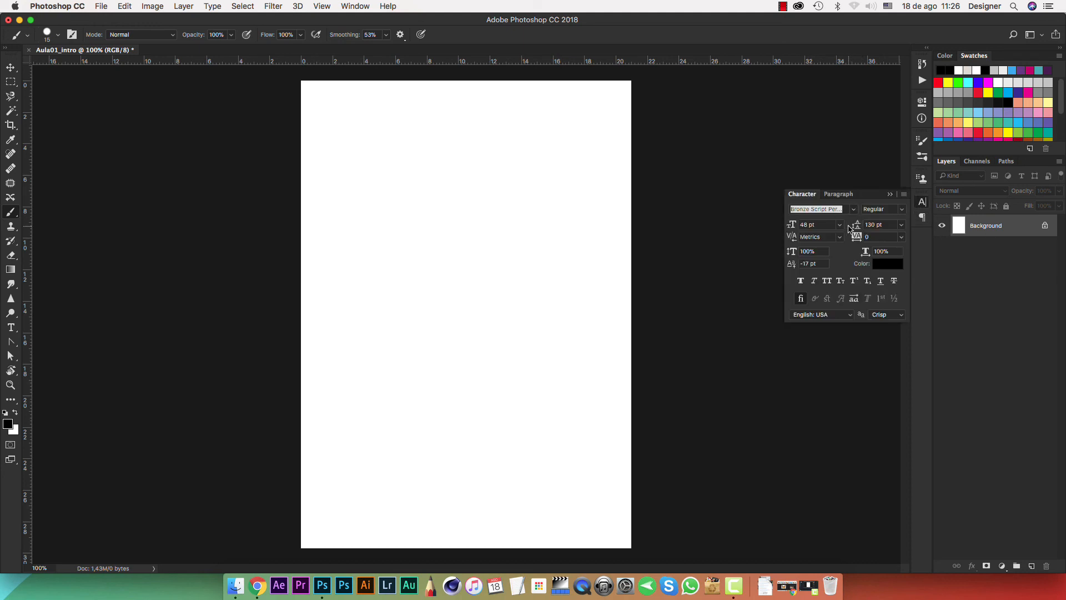
pyautogui.click(922, 64)
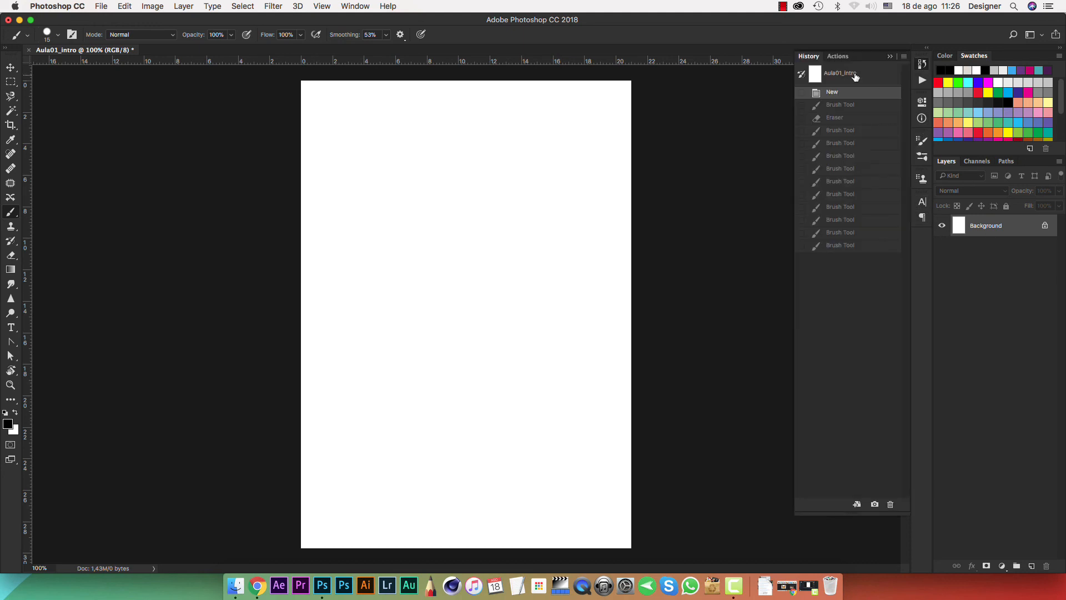
pyautogui.click(922, 156)
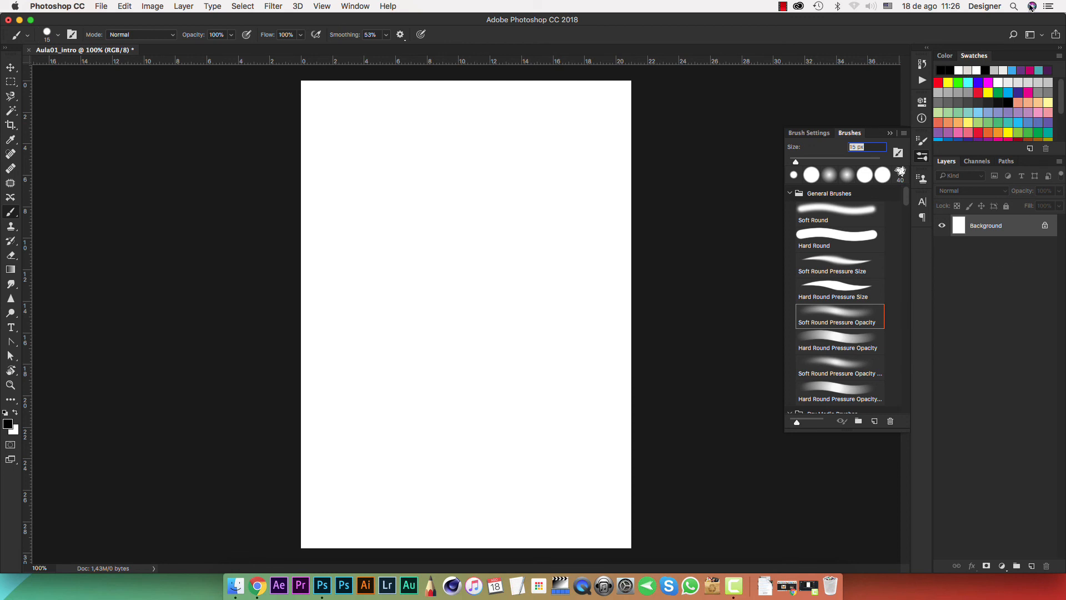
# Save the current panel layout as a new workspace named Tattoo, capturing keyboard shortcuts, menus and toolbar as well
pyautogui.click(1041, 35)
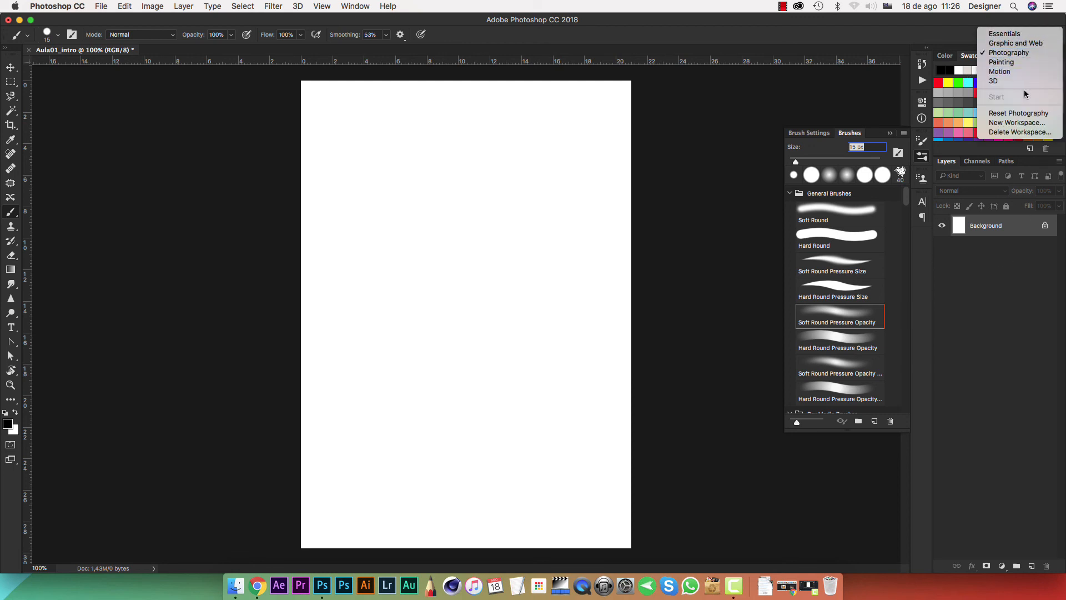
pyautogui.click(1018, 123)
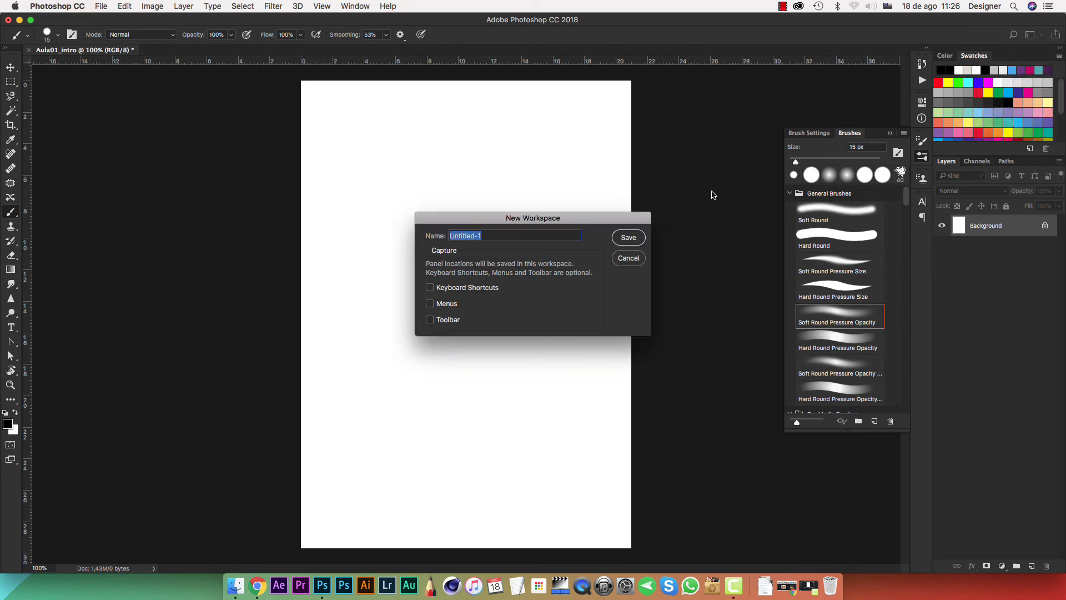
pyautogui.write('Tattoo')
pyautogui.click(430, 288)
pyautogui.click(430, 304)
pyautogui.click(428, 321)
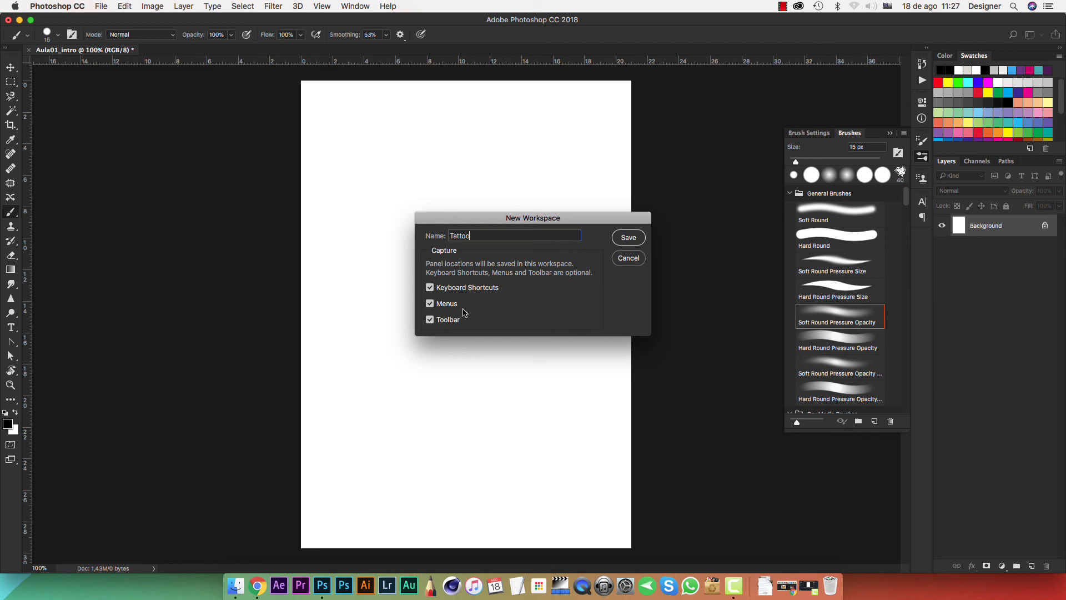
pyautogui.click(633, 239)
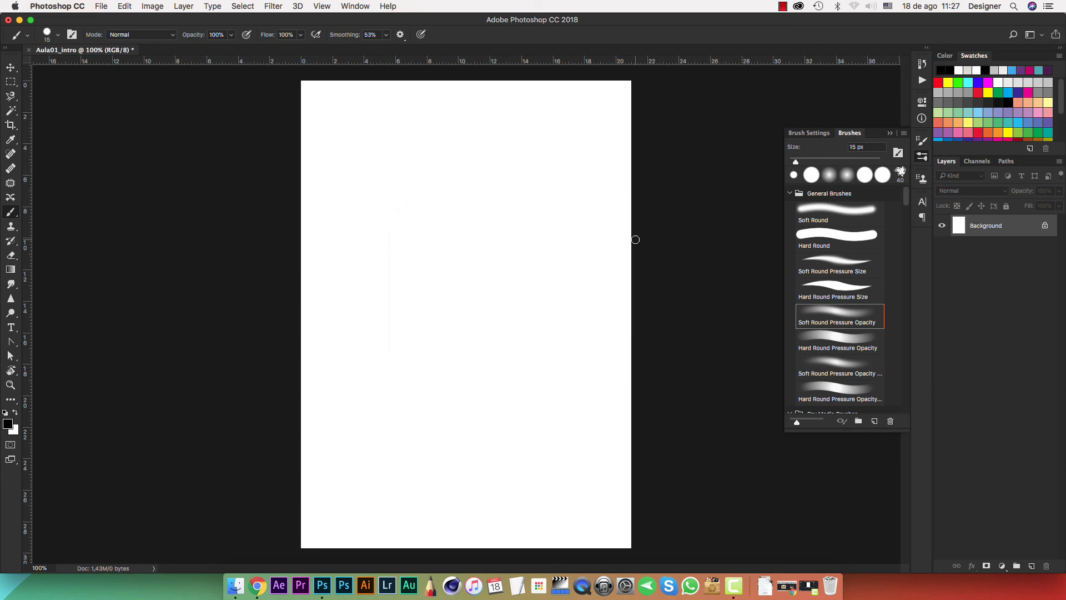
# Test the saved workspace by switching to the 3D workspace and returning to Tattoo
pyautogui.click(1041, 35)
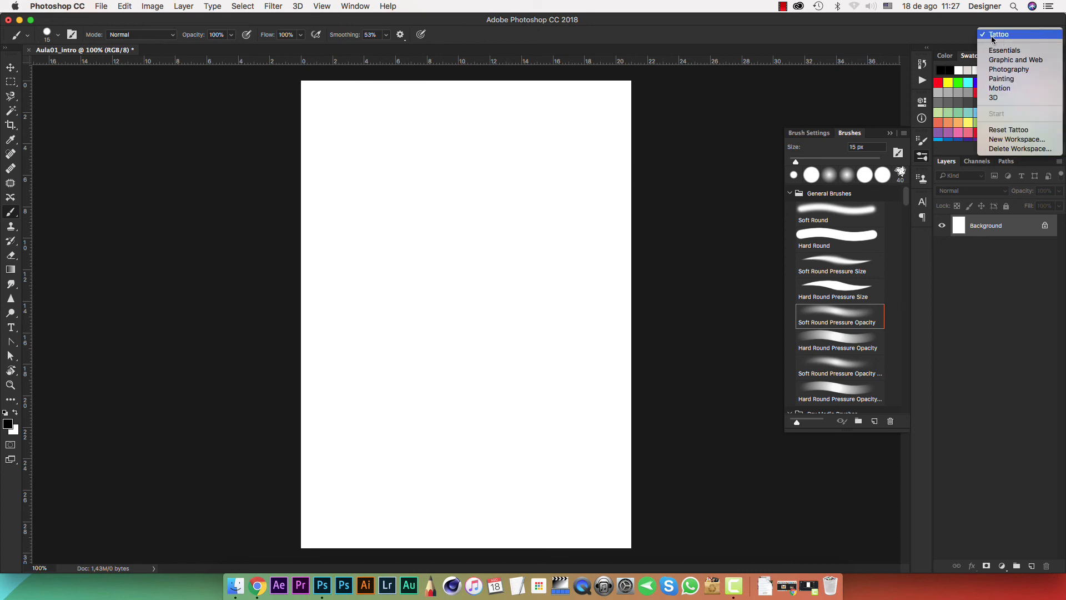
pyautogui.click(1006, 98)
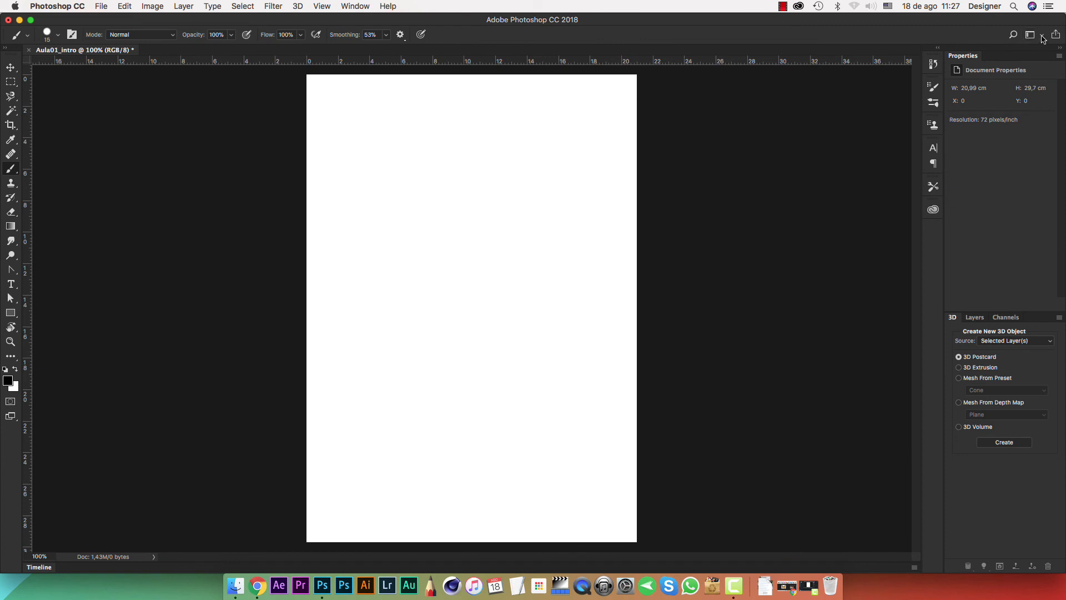
pyautogui.click(1044, 36)
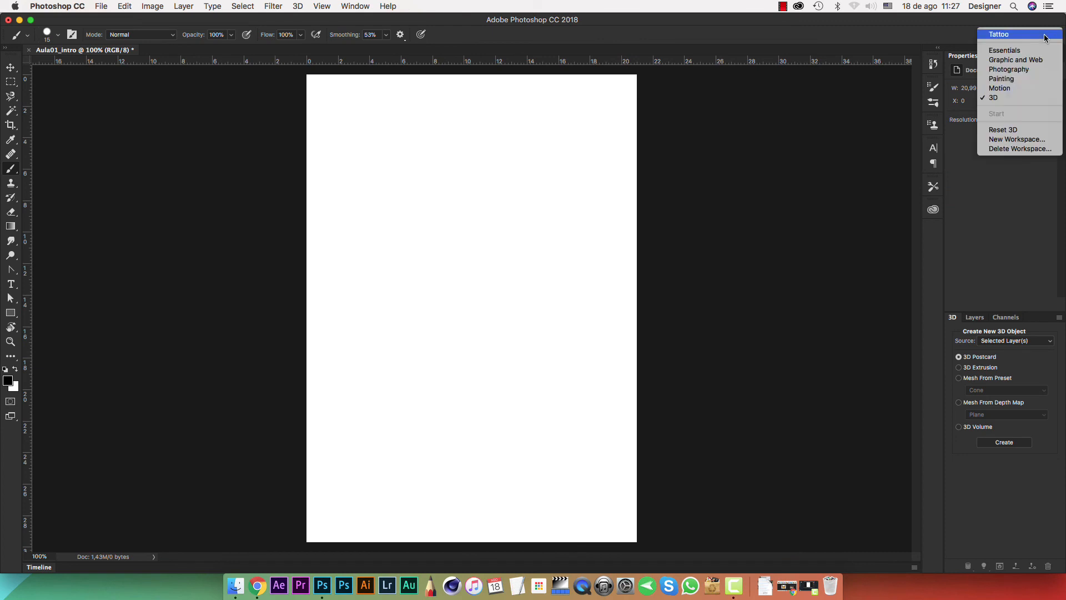
pyautogui.click(1000, 35)
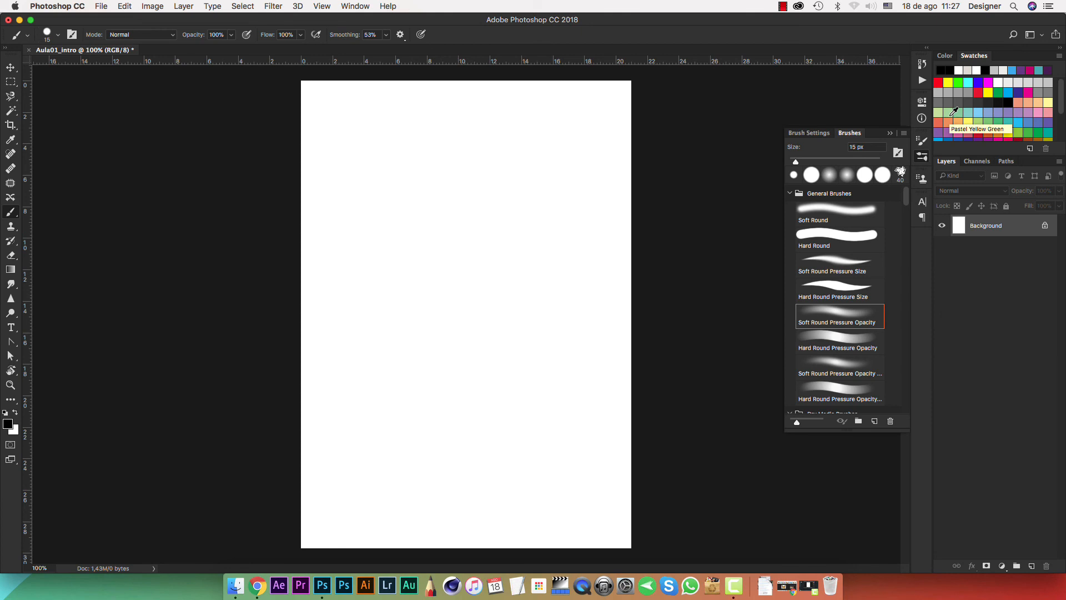
# Collapse the Brushes panel and review the available workspaces and workspace management commands without changing any
pyautogui.click(890, 133)
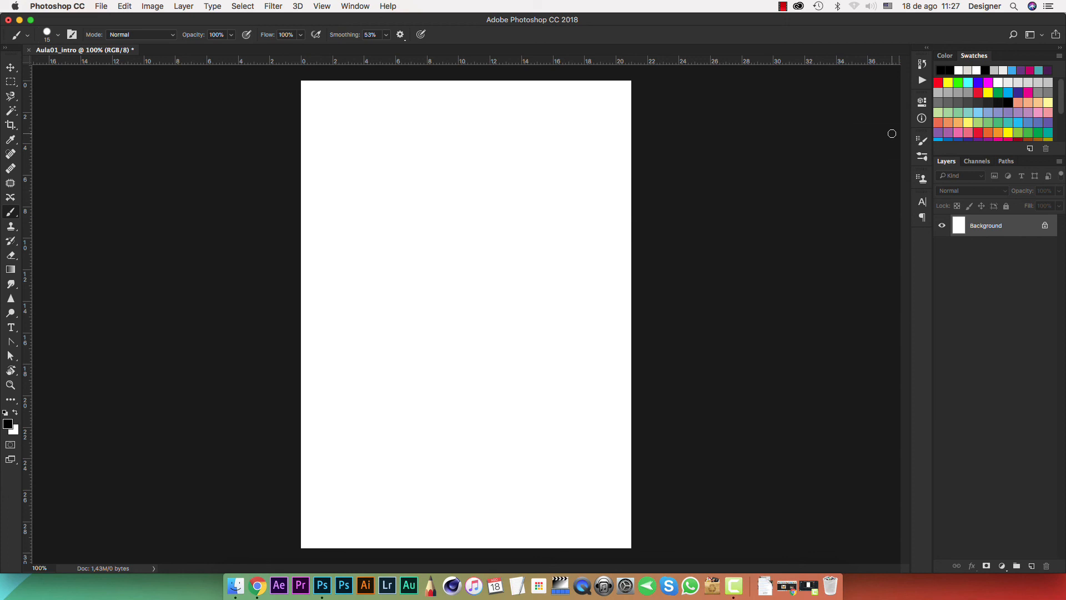
pyautogui.click(1044, 38)
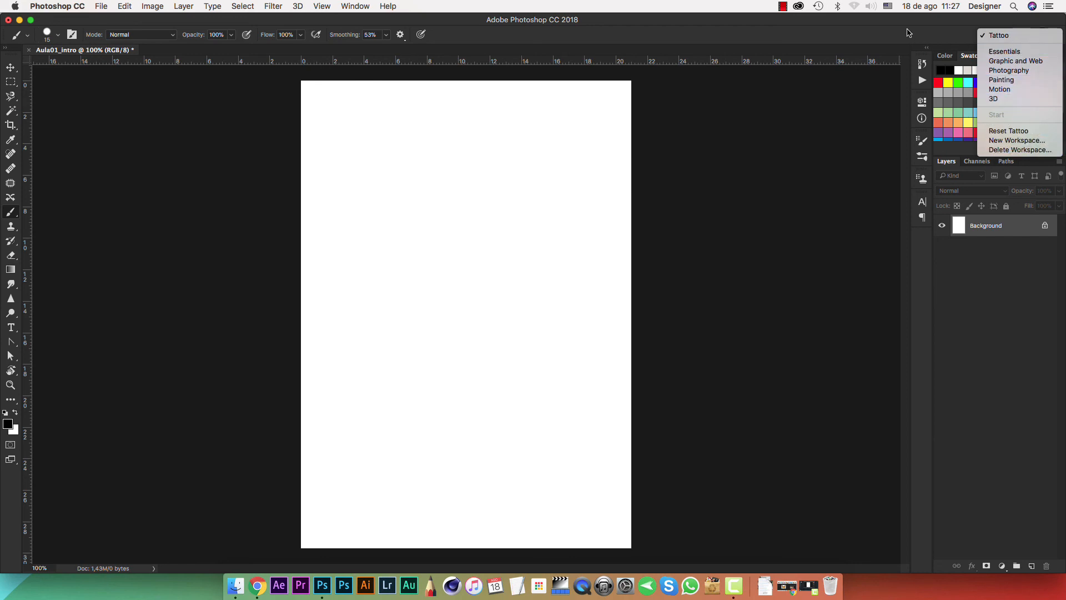
pyautogui.click(1014, 36)
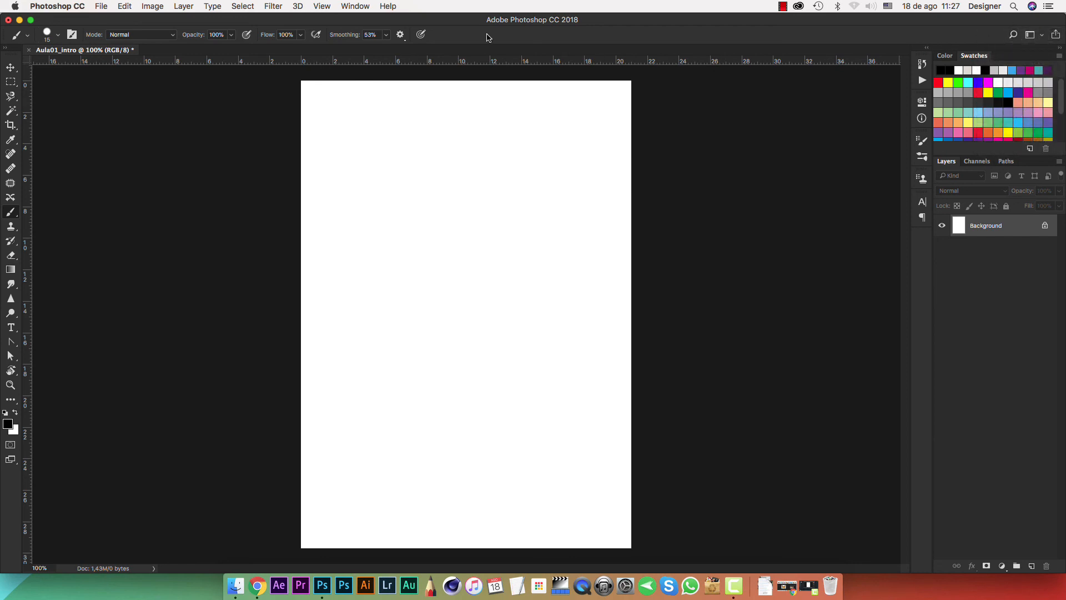
pyautogui.click(351, 6)
pyautogui.moveTo(377, 31)
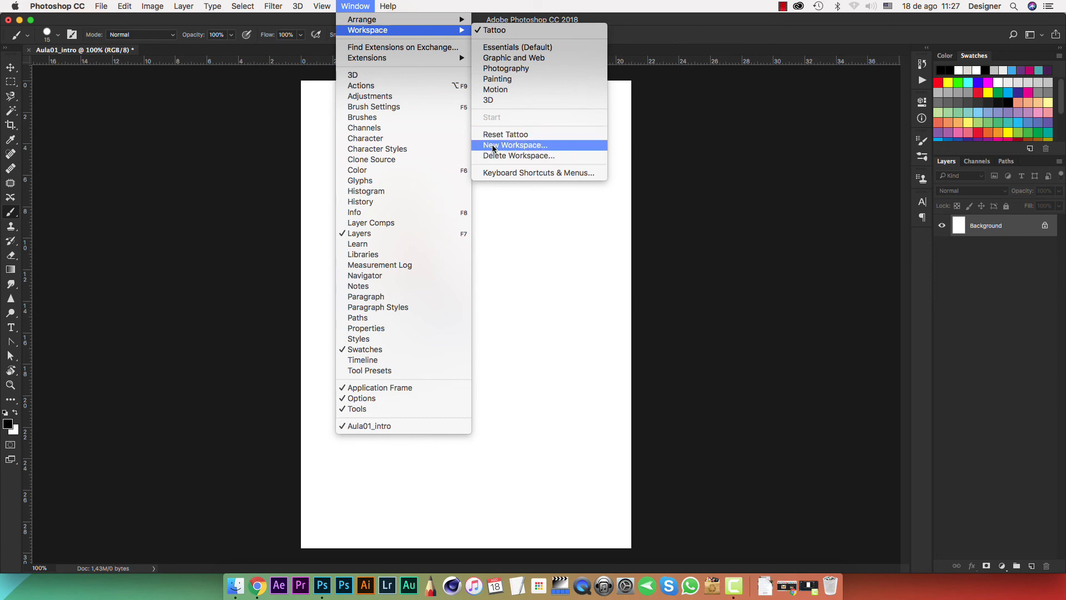
pyautogui.click(661, 23)
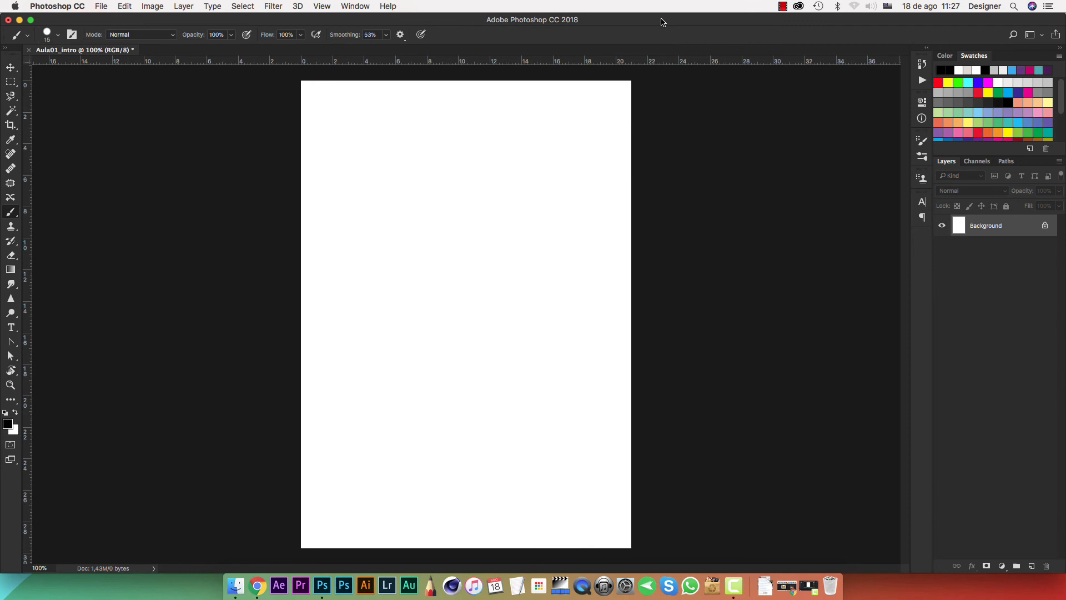
pyautogui.click(782, 6)
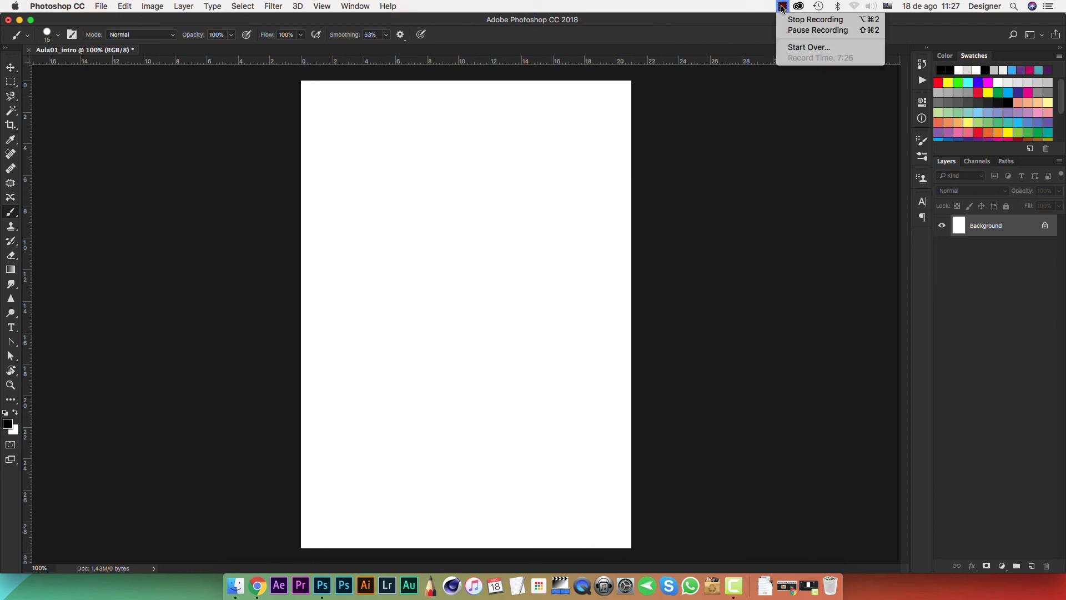